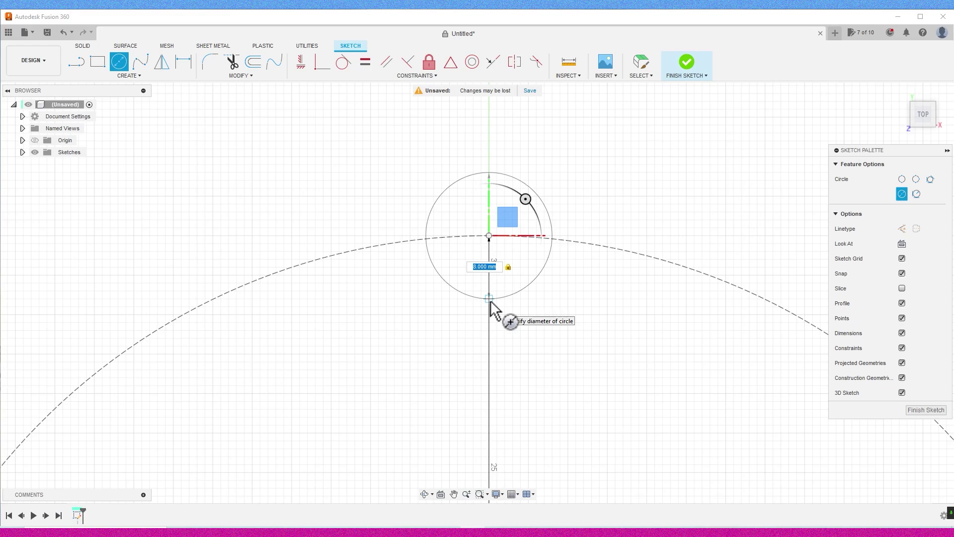
Draw an 8 mm circle centred on the topmost point of the construction circle and trim away its inner half.
click(490, 298)
click(641, 61)
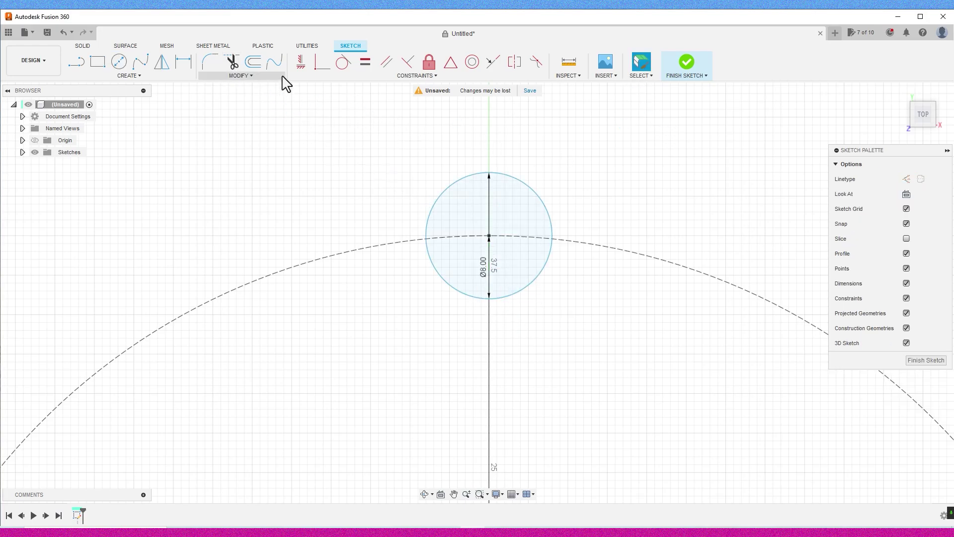
click(458, 298)
Circular-pattern the trimmed arc 32 times around the construction circle's centre and finish the sketch.
click(129, 75)
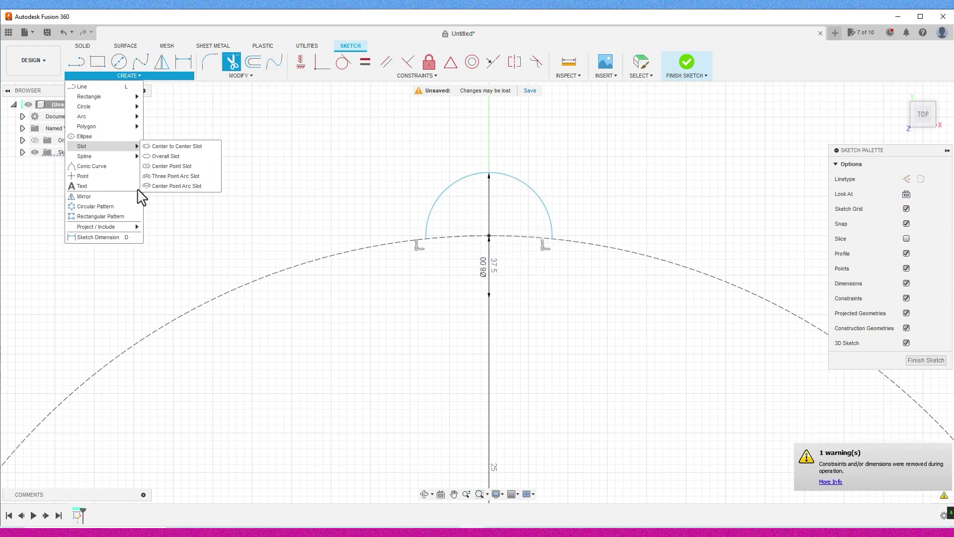
click(138, 192)
click(446, 190)
click(760, 179)
click(529, 237)
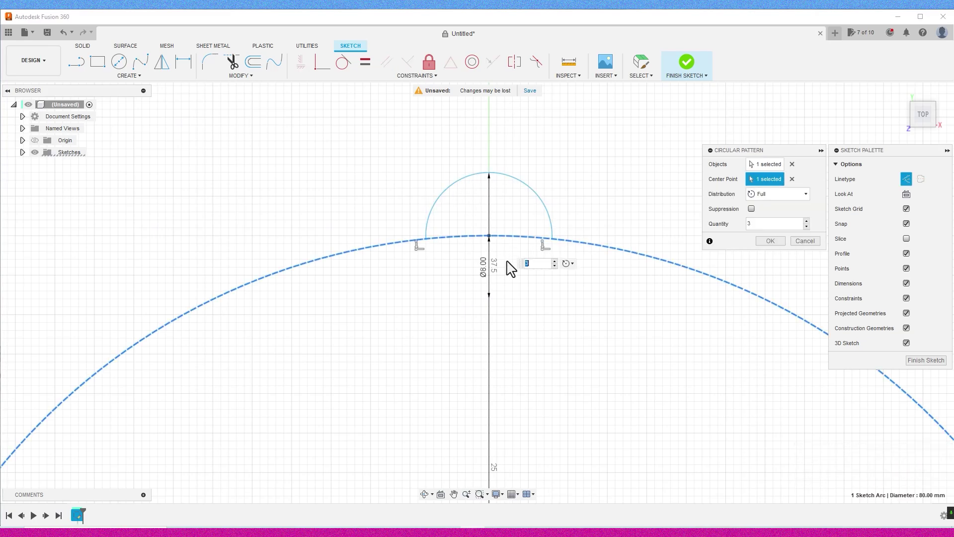
text(2)
key(Return)
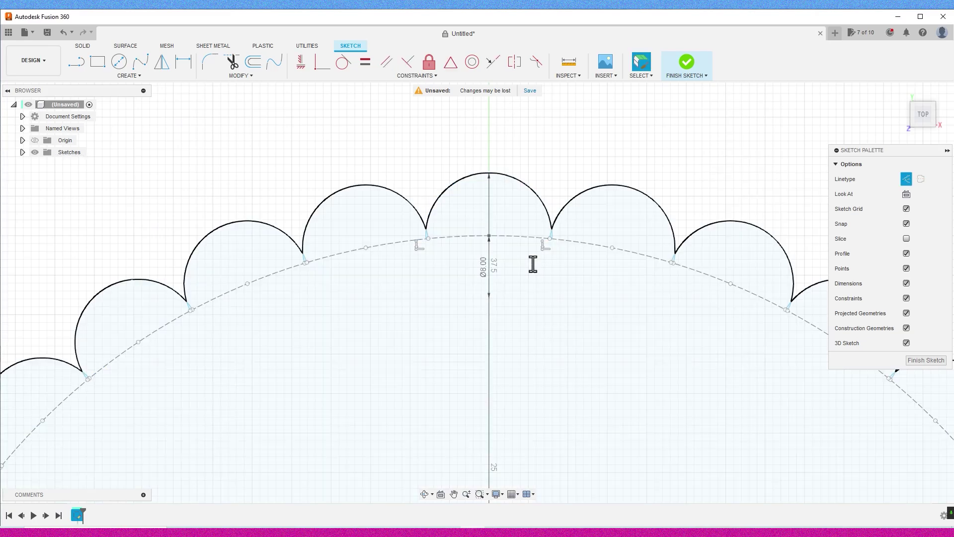
click(684, 77)
In a new sketch on the scalloped profile, draw a circle from the origin out to the scallops' outer edge and finish the sketch.
click(121, 63)
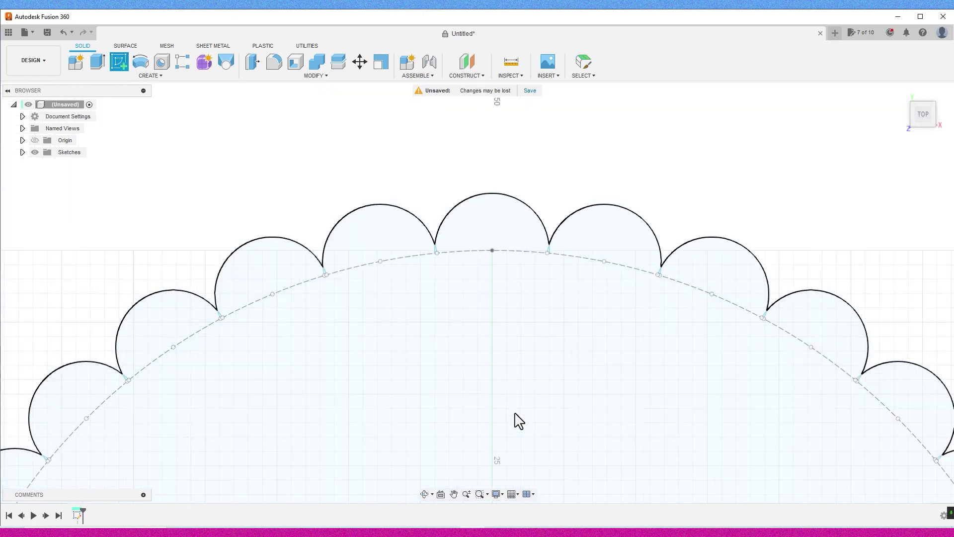
click(469, 242)
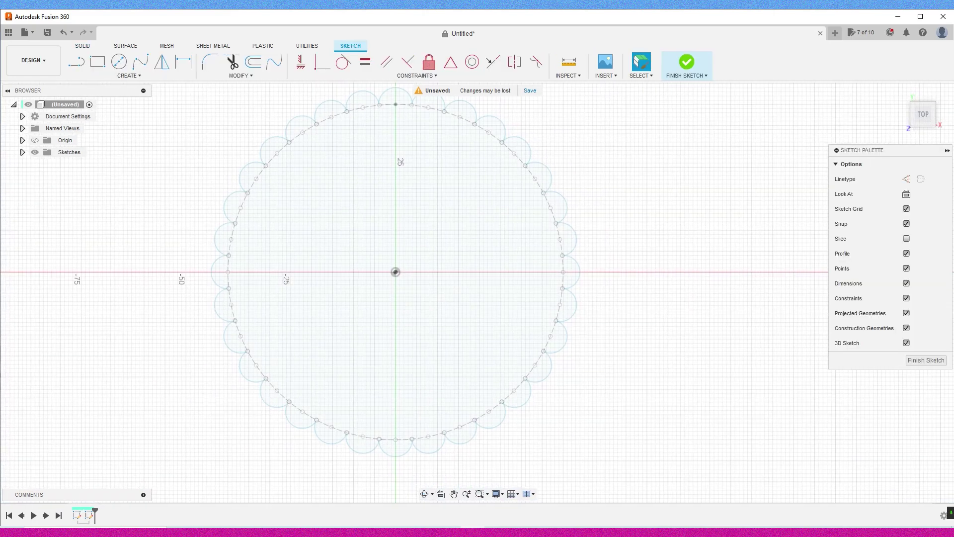
click(396, 271)
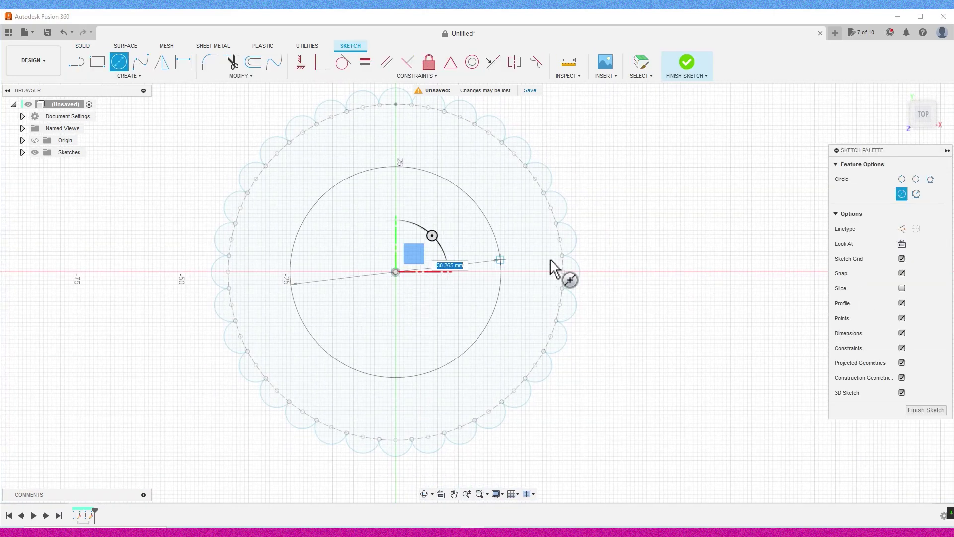
click(580, 271)
middle_drag(472, 239, 488, 251)
scroll(503, 279, down, 3)
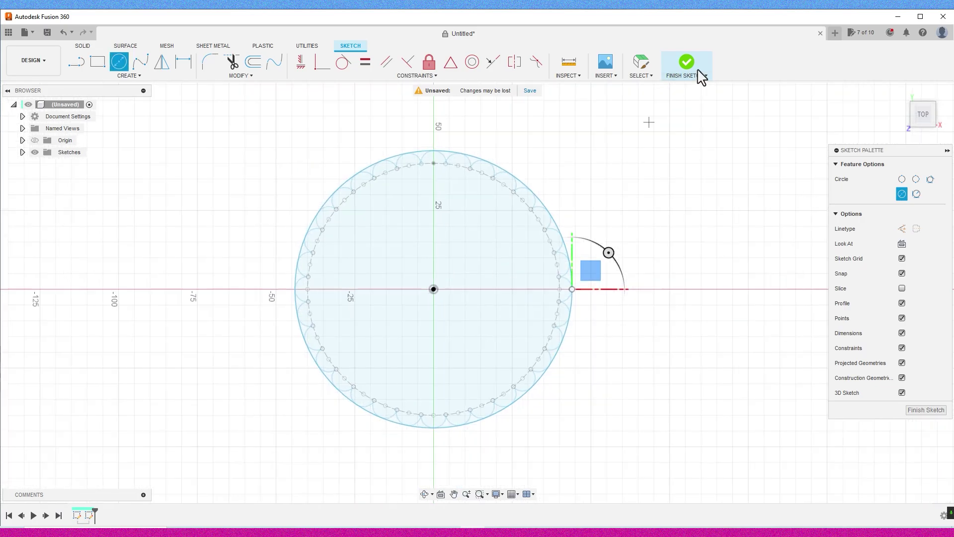
click(696, 70)
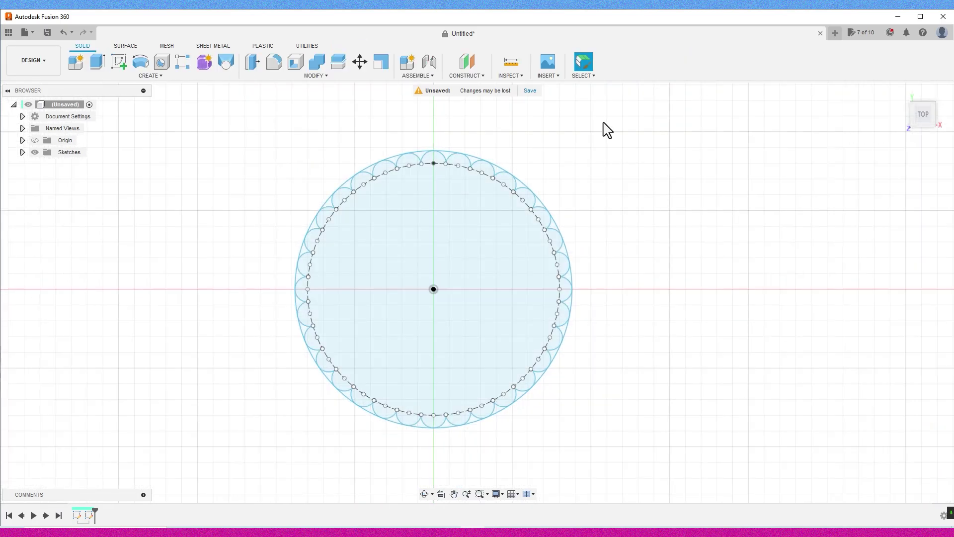
Create a construction plane offset 50 mm above the base circle profile.
click(941, 133)
click(466, 62)
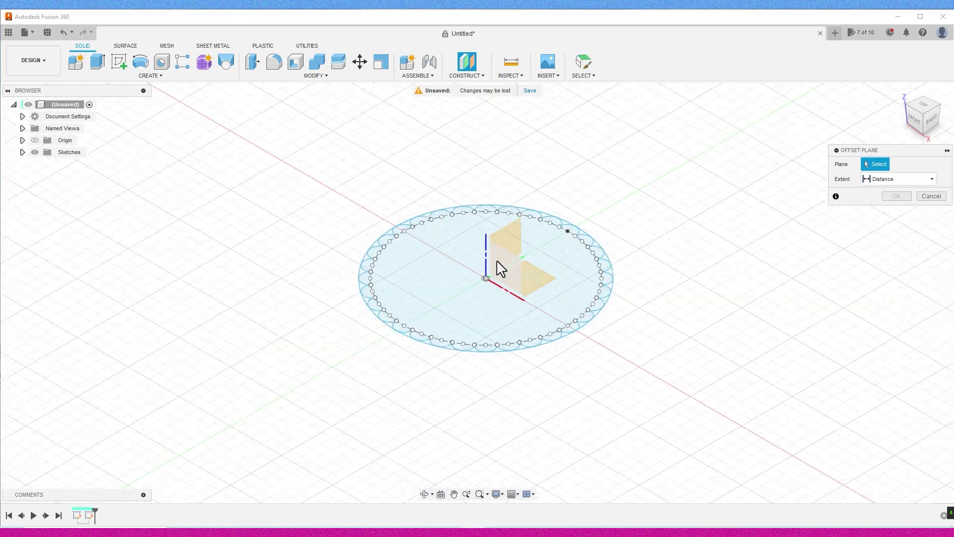
click(541, 285)
text(50)
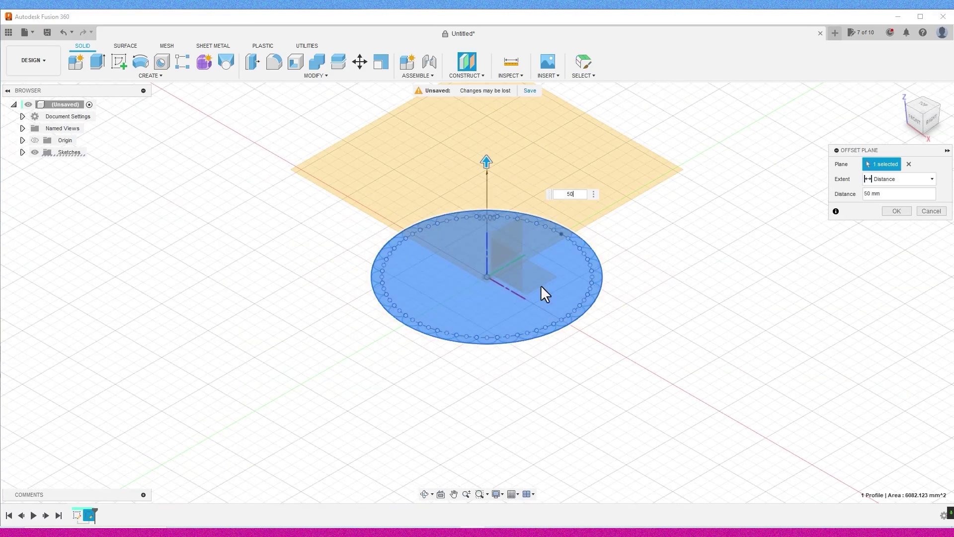
key(Return)
Start a sketch on the offset plane, draw a 100 mm circle centred on the origin and make it construction geometry.
click(487, 122)
click(119, 62)
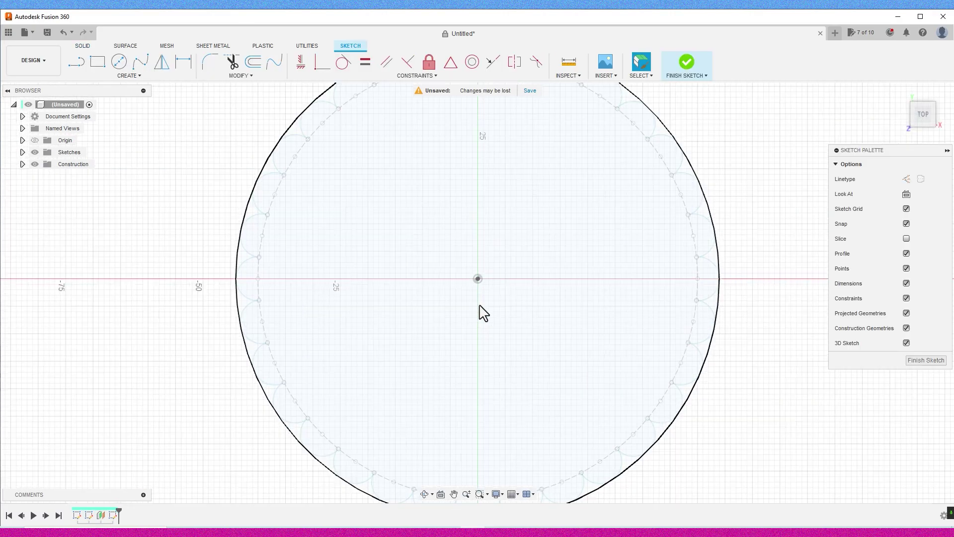
scroll(480, 306, down, 3)
middle_drag(492, 309, 447, 301)
click(123, 67)
click(430, 280)
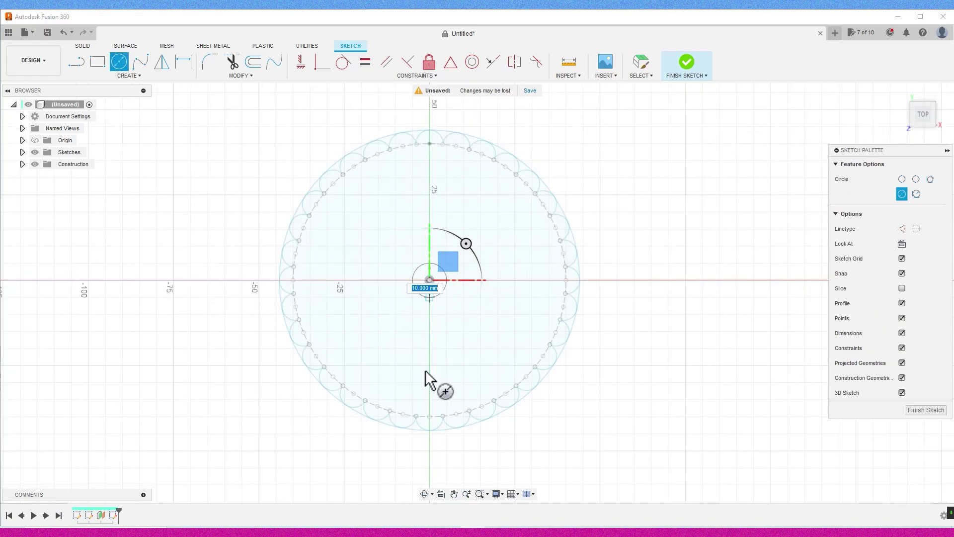
text(100)
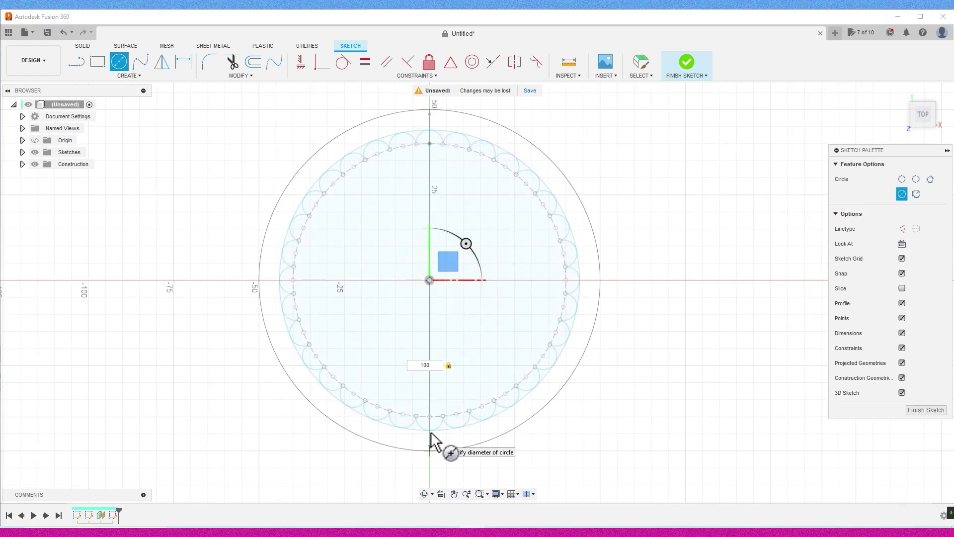
key(Return)
key(Escape)
click(557, 166)
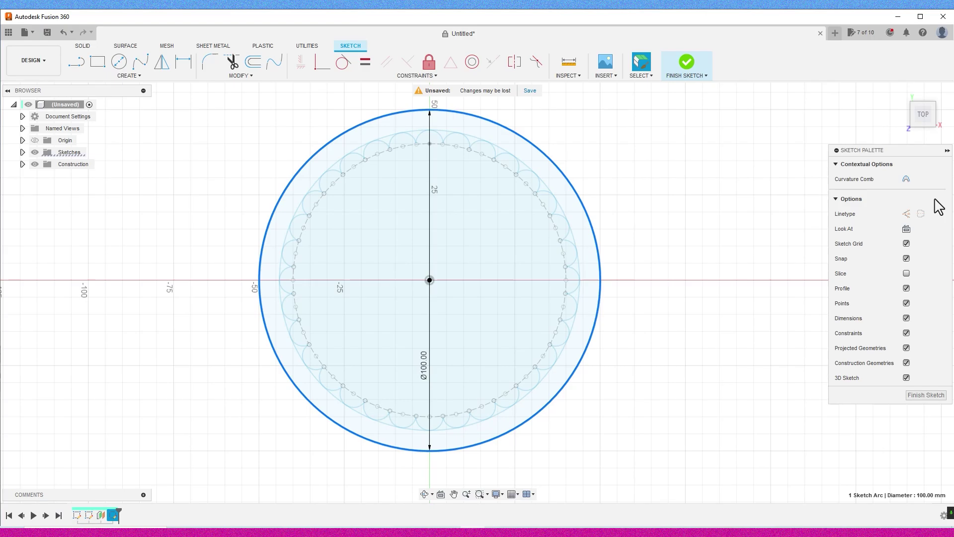
click(906, 213)
Draw a 10 mm circle centred on the topmost point of the 100 mm construction circle and trim away its inner half.
middle_drag(653, 209, 684, 348)
scroll(477, 255, up, 2)
scroll(475, 254, up, 4)
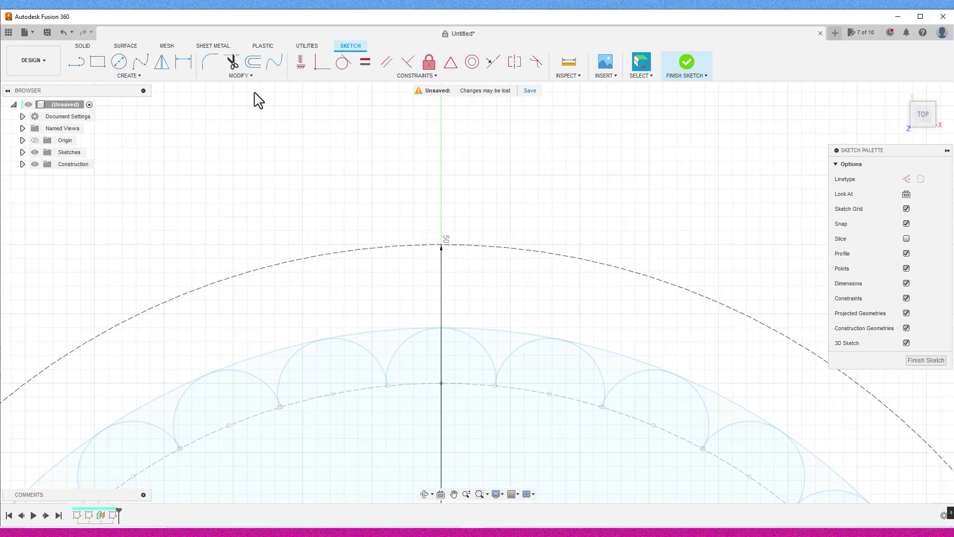
click(125, 63)
click(441, 244)
text(10)
key(Return)
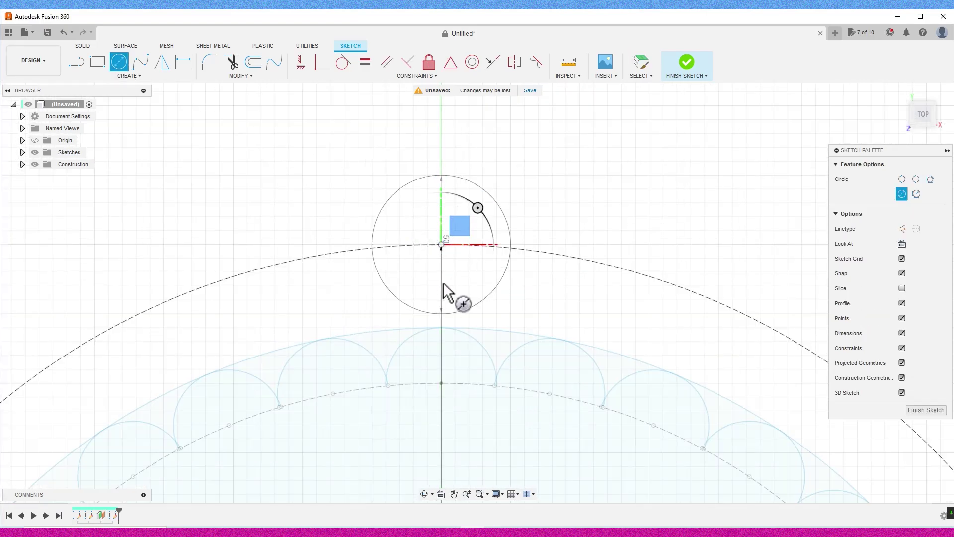
key(Escape)
click(234, 65)
click(390, 296)
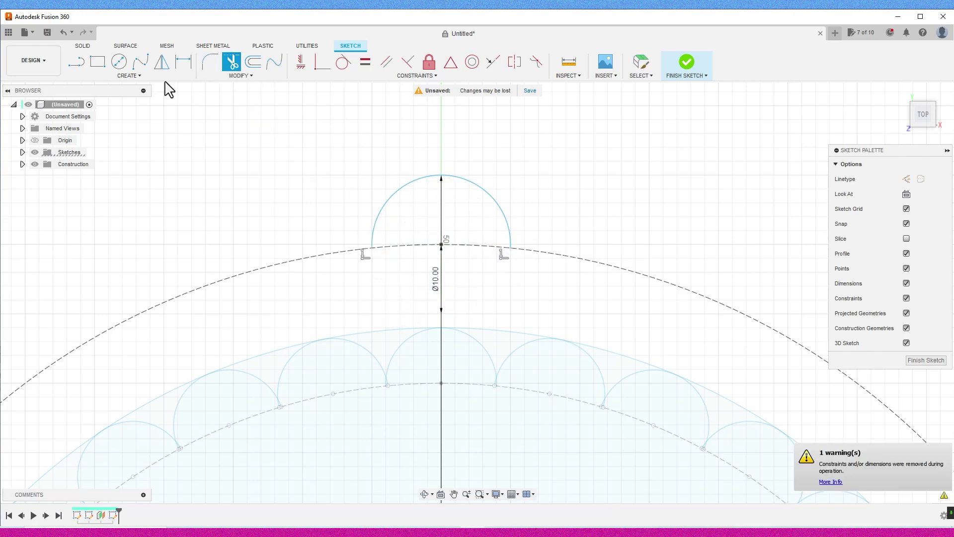
Circular-pattern the 10 mm arc 32 times around the 100 mm construction circle's centre and finish the sketch.
click(129, 75)
click(102, 207)
click(401, 208)
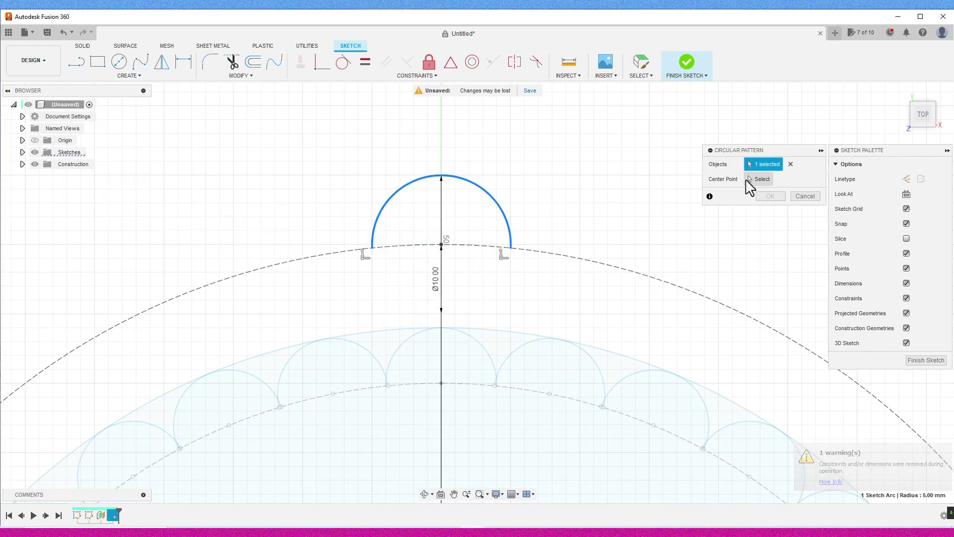
click(422, 249)
text(2)
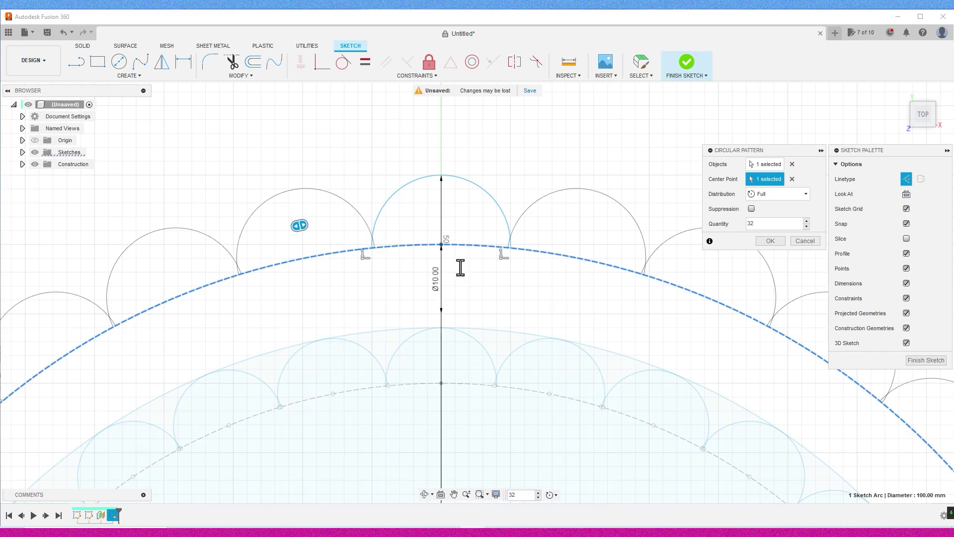
key(Return)
click(679, 62)
In a new sketch on the larger scalloped profile, draw a circle from the origin to the scallops' outer edge and finish the sketch.
click(117, 61)
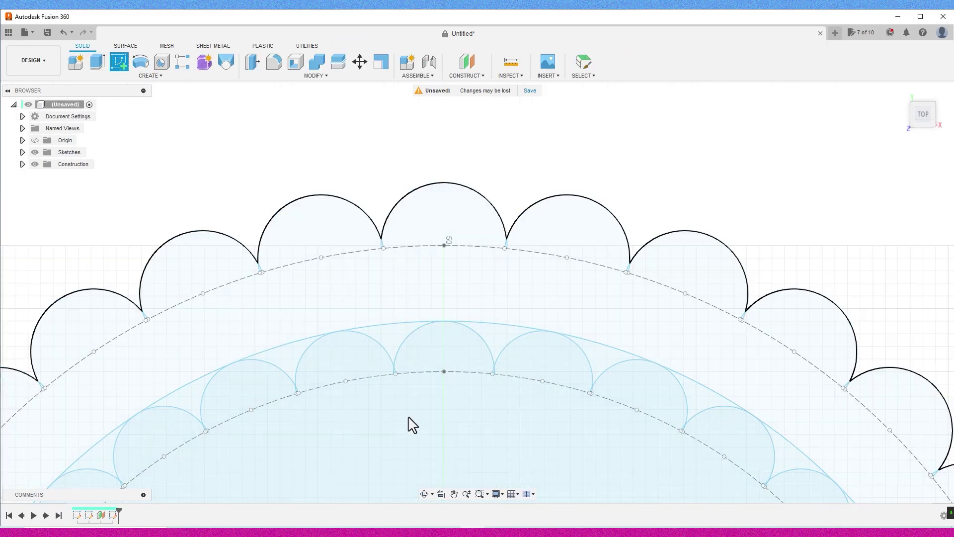
click(418, 417)
scroll(427, 399, down, 6)
middle_drag(422, 399, 379, 338)
click(119, 61)
click(393, 314)
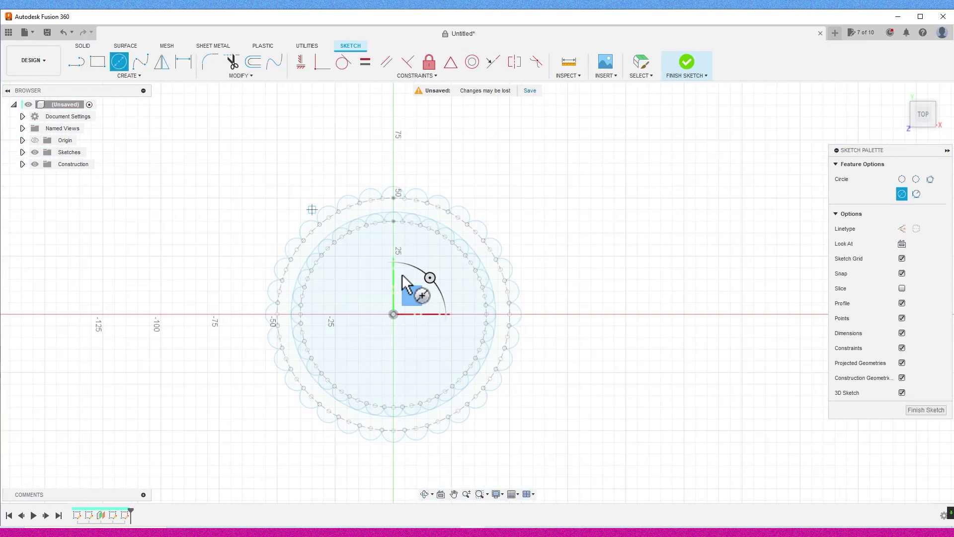
click(394, 188)
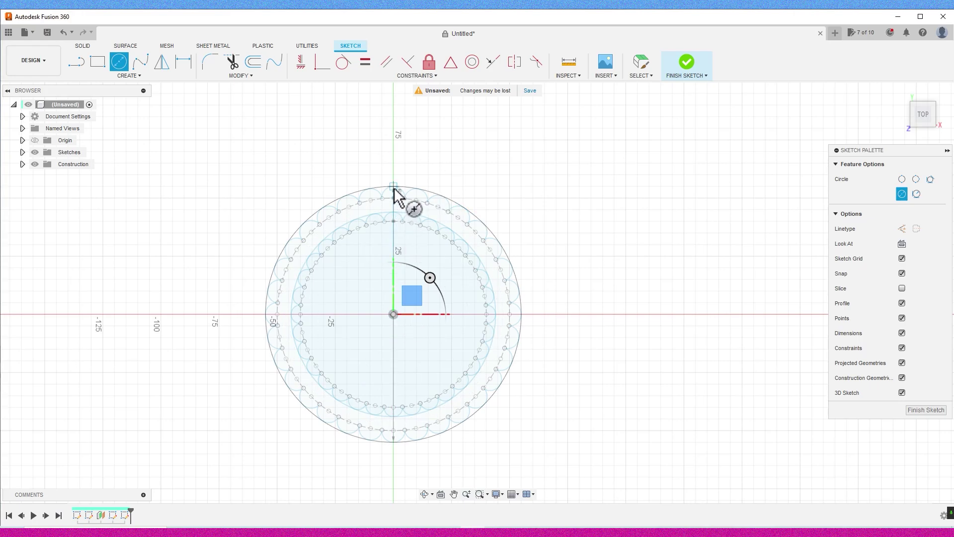
click(686, 61)
Create a construction plane offset 50 mm above the larger scalloped profile.
drag(930, 117, 926, 92)
click(419, 301)
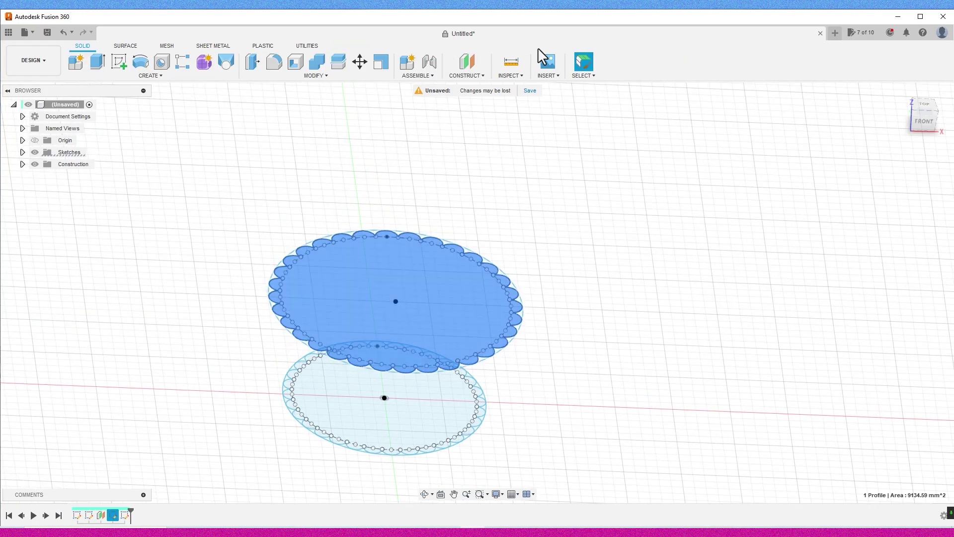
click(467, 63)
text(50)
key(Return)
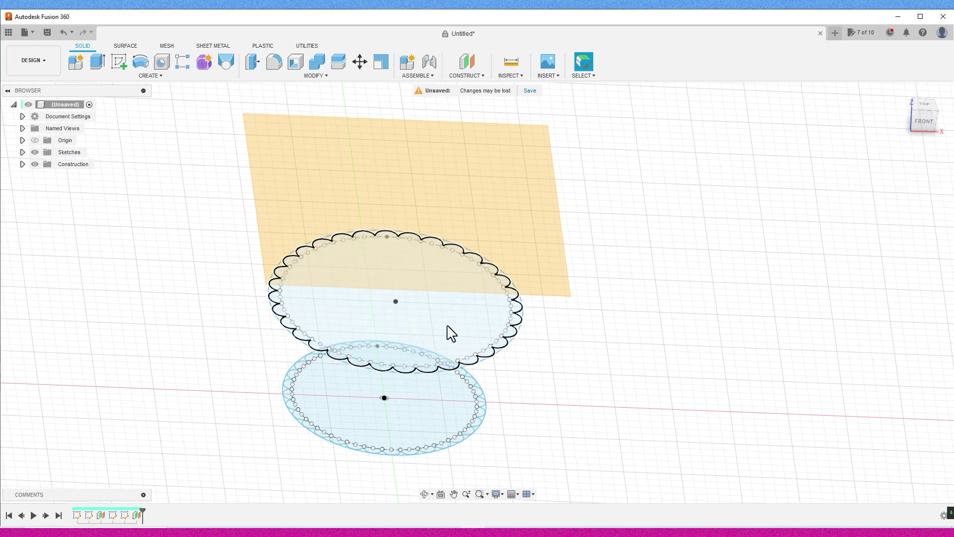
Start a sketch on the uppermost plane, draw an 80 mm circle centred on the origin and make it construction geometry.
click(120, 62)
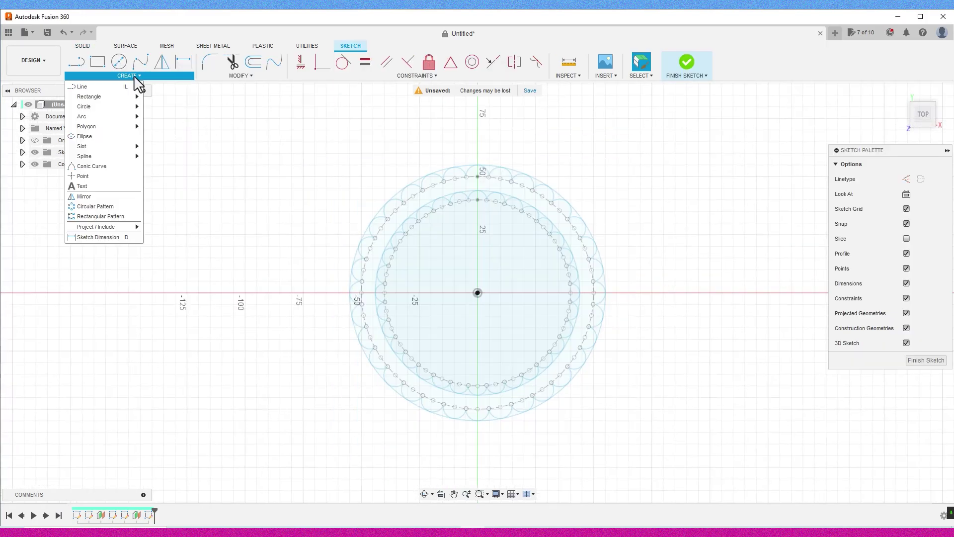
click(119, 63)
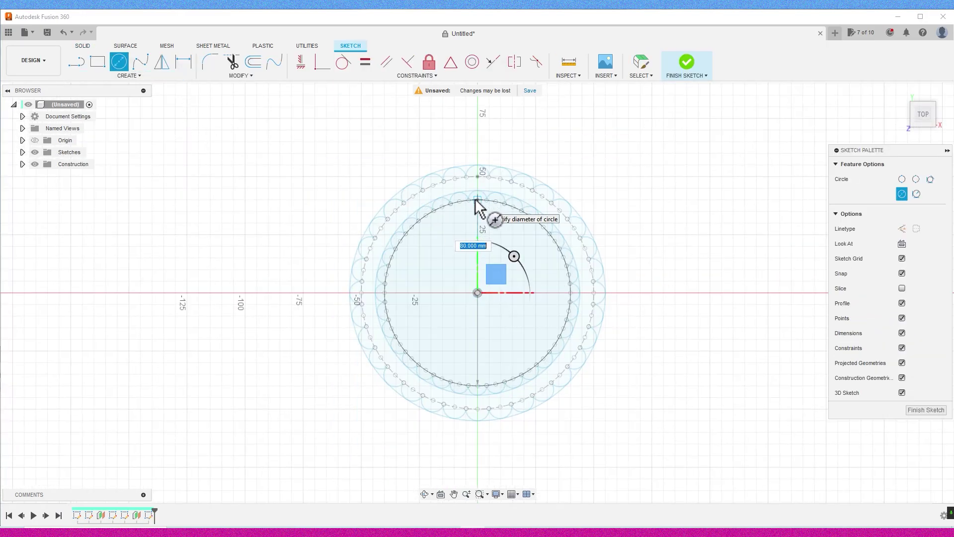
scroll(477, 205, up, 5)
middle_drag(486, 234, 473, 288)
click(641, 64)
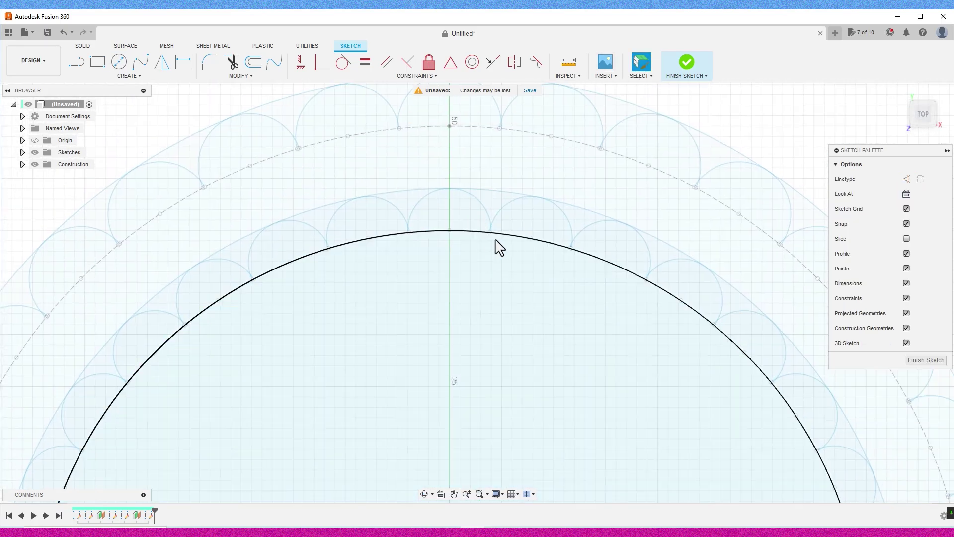
click(497, 233)
click(906, 215)
scroll(789, 213, down, 5)
click(629, 319)
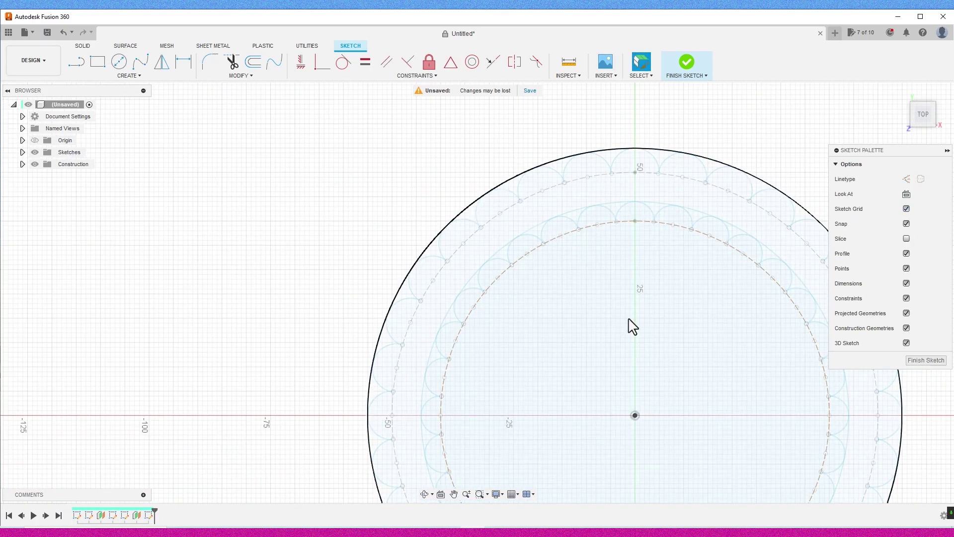
Draw an 8 mm circle at the topmost point of the 80 mm construction circle and trim away its inner half.
scroll(642, 219, up, 8)
middle_drag(651, 189, 539, 290)
key(c)
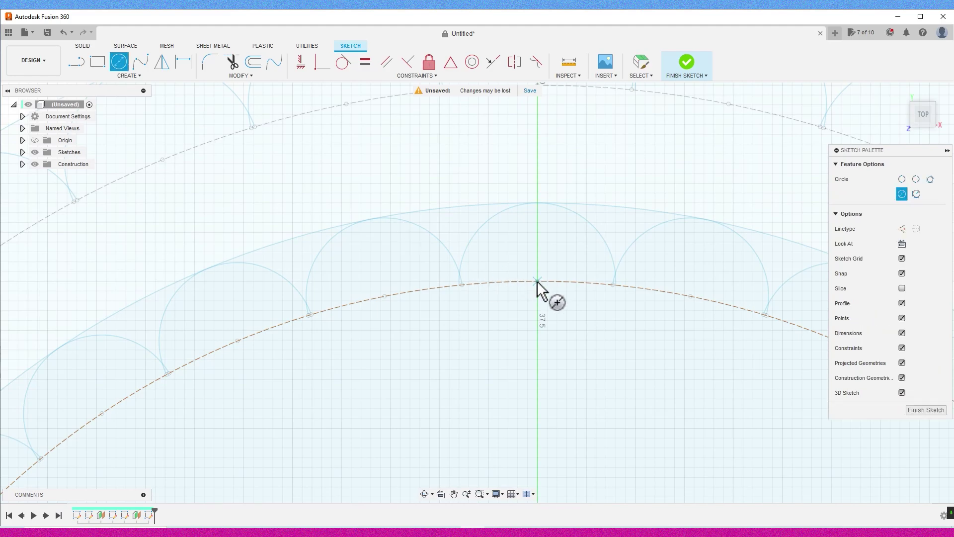
click(538, 282)
click(537, 203)
click(537, 204)
scroll(537, 204, down, 3)
key(Escape)
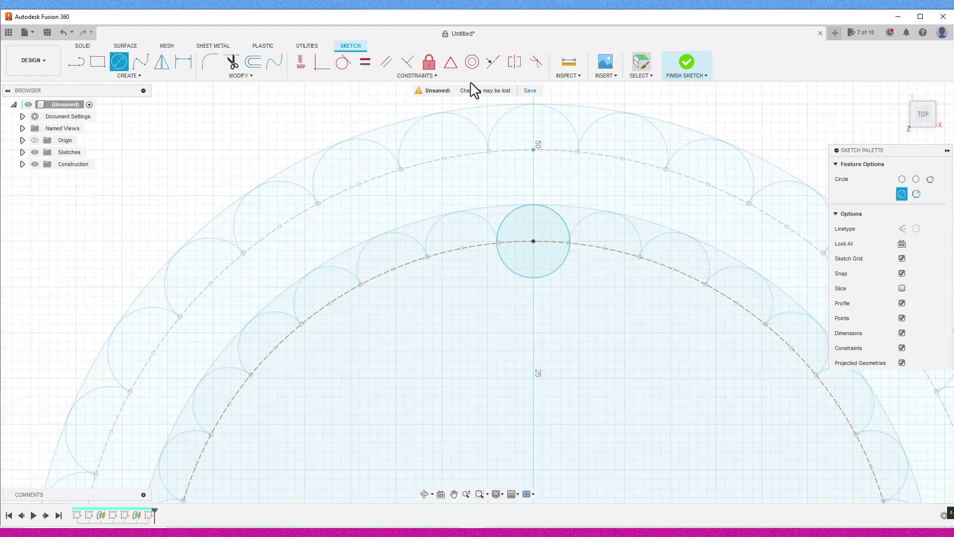
Circular-pattern the 8 mm arc 32 times around the 80 mm construction circle's centre and finish the uppermost sketch.
click(128, 75)
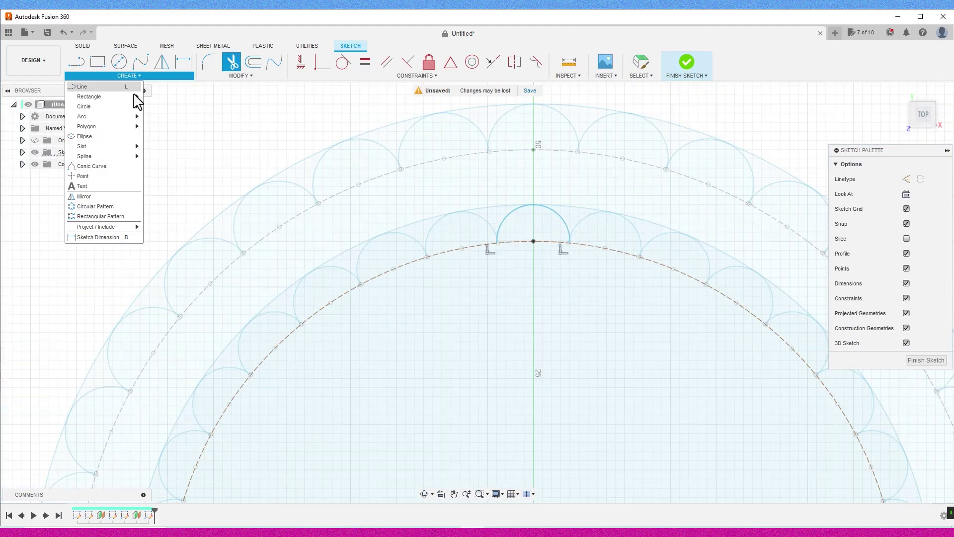
click(100, 207)
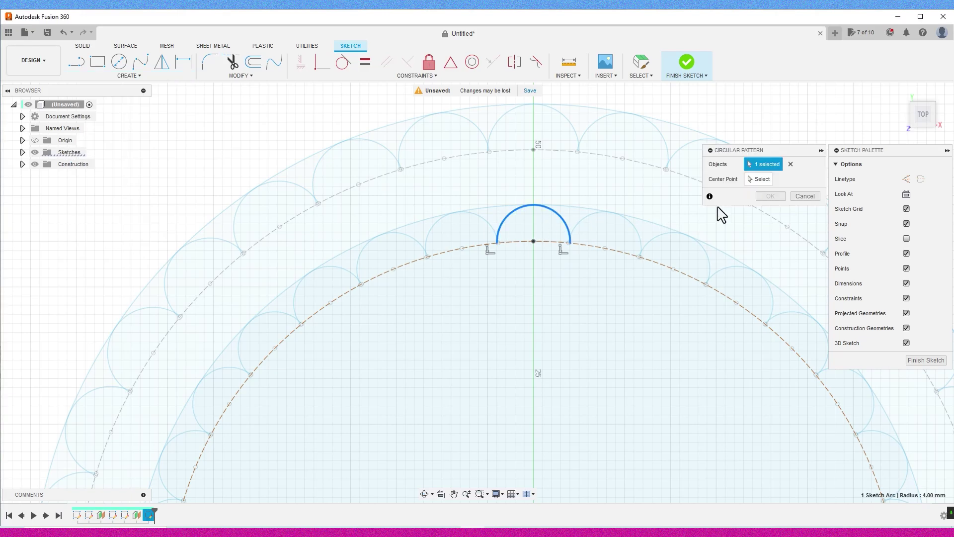
click(462, 248)
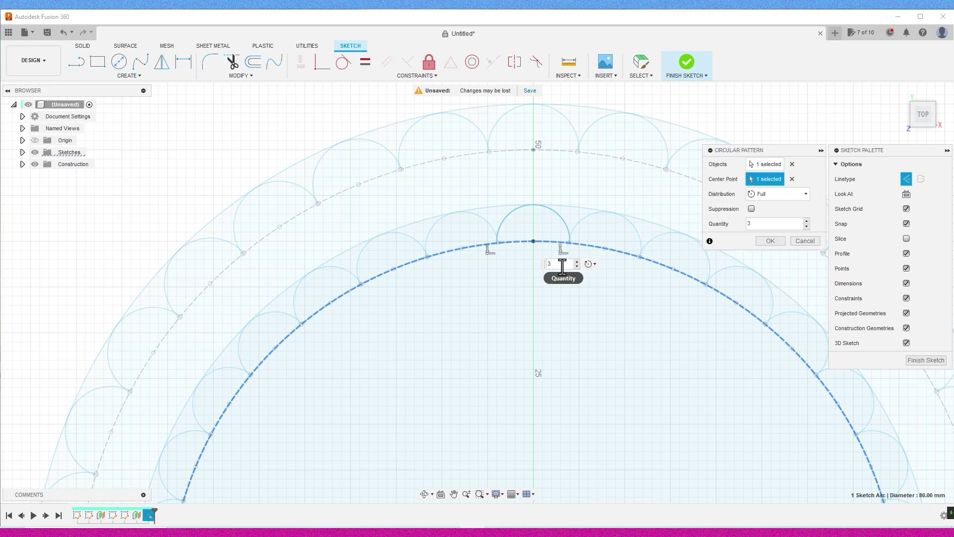
text(2)
key(Return)
scroll(563, 266, down, 3)
click(694, 58)
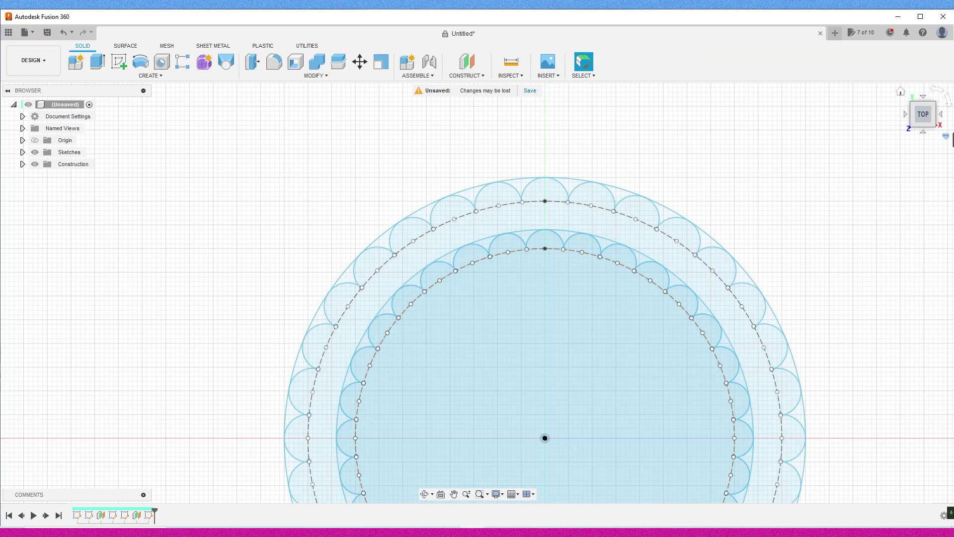
Sketch a circle on the uppermost plane, centred on the origin and enclosing the scalloped profile, and finish the sketch.
click(473, 324)
click(120, 61)
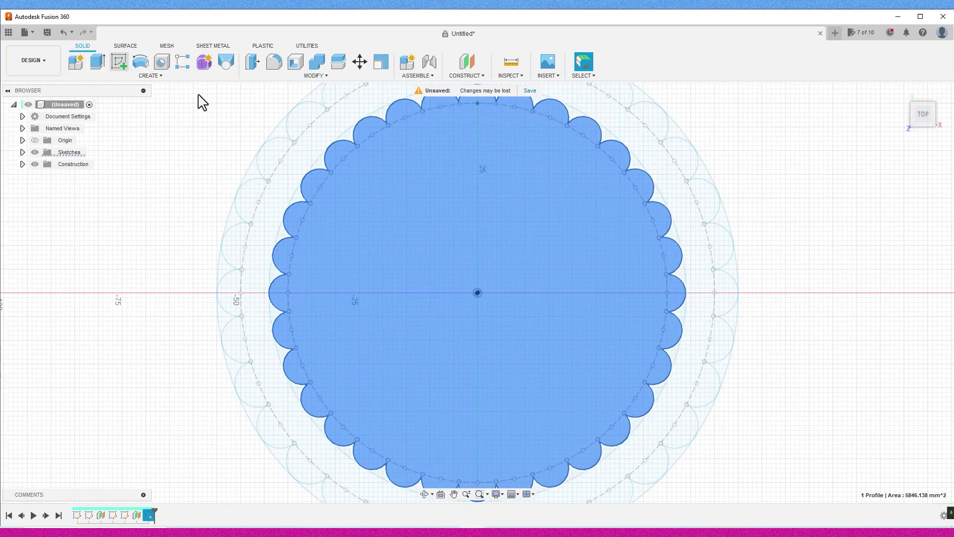
click(120, 61)
click(477, 293)
middle_drag(461, 128, 457, 221)
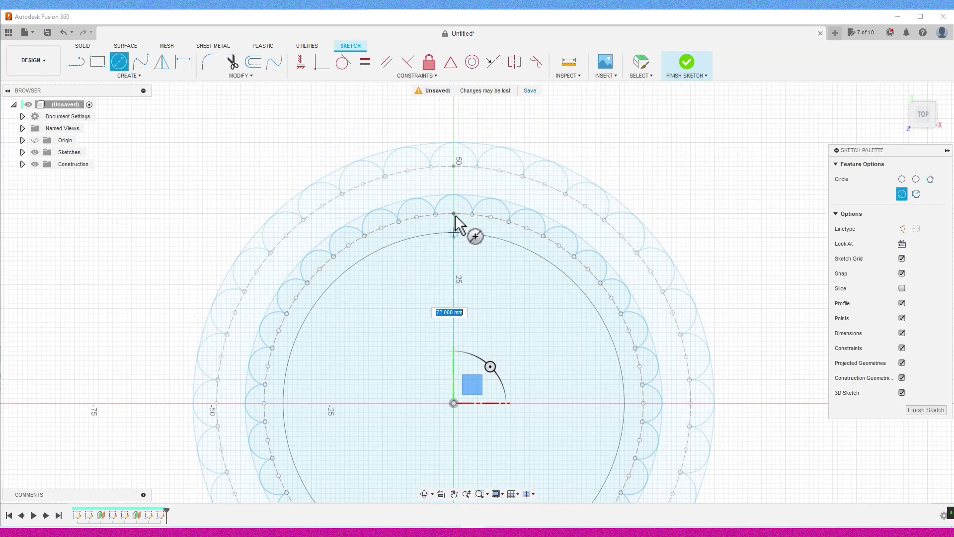
click(455, 217)
scroll(454, 198, down, 3)
click(687, 69)
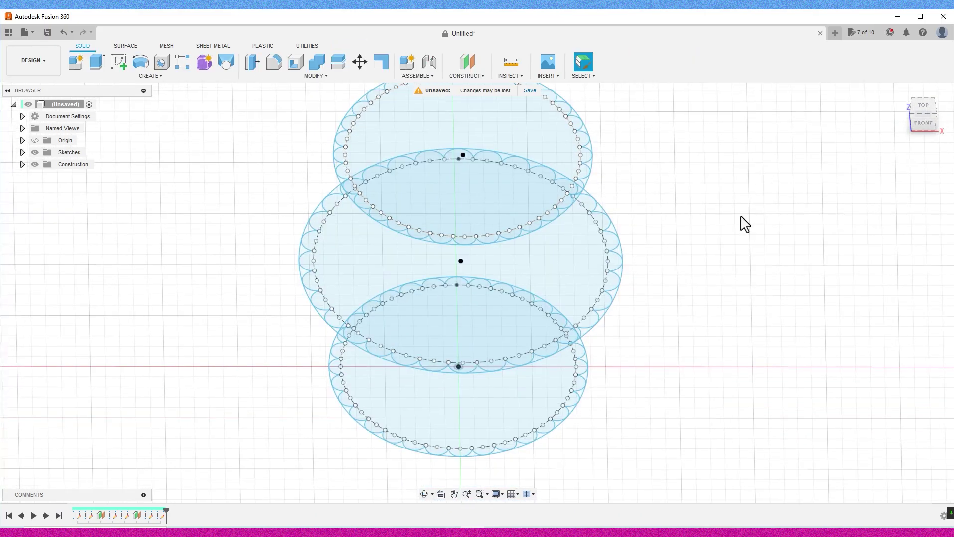
Hide the three enclosing-circle sketches, Sketch2, Sketch4 and Sketch6, leaving the scalloped profiles visible.
click(22, 152)
click(44, 176)
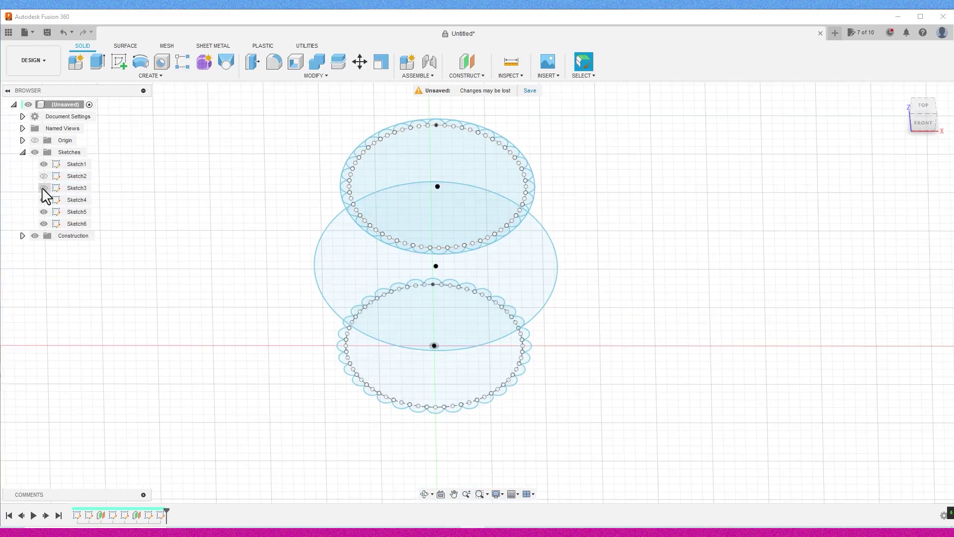
click(44, 200)
click(43, 224)
Loft through the three scalloped profiles from the lowest to the uppermost as a new body.
click(227, 62)
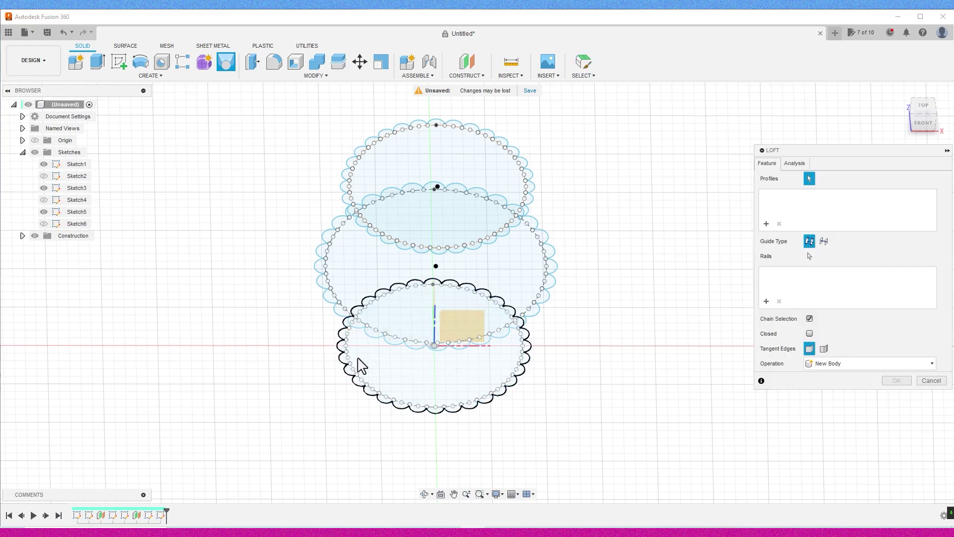
click(359, 365)
click(354, 264)
click(416, 171)
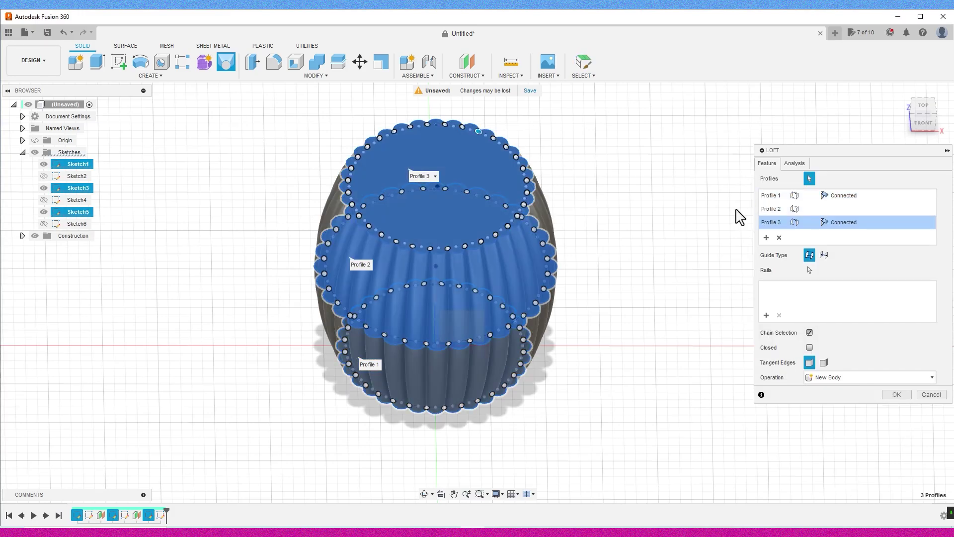
click(898, 395)
Hide the scalloped body and show the three enclosing-circle sketches, Sketch2, Sketch4 and Sketch6.
click(23, 152)
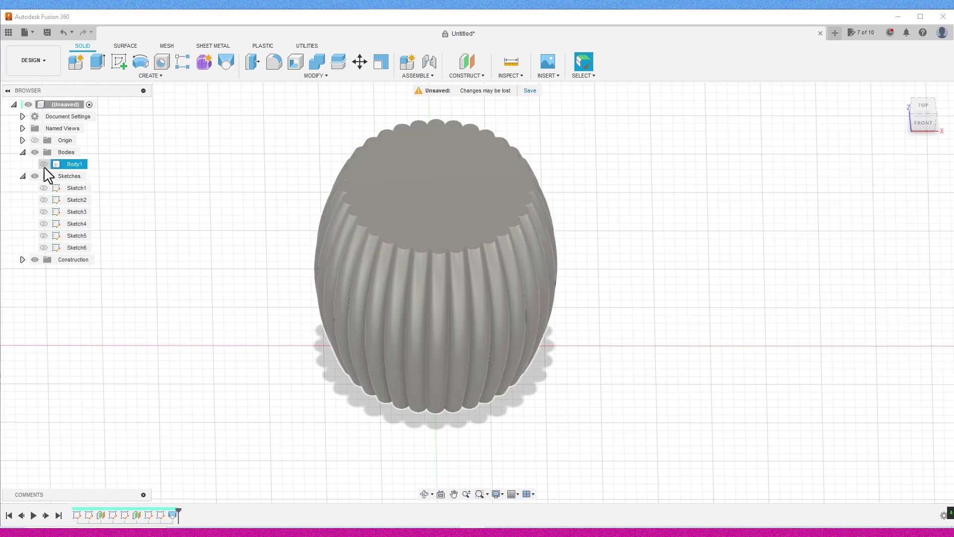
click(43, 164)
click(44, 200)
click(44, 224)
click(43, 247)
Loft through the three enclosing circles from the lowest to the uppermost as a new body.
click(226, 61)
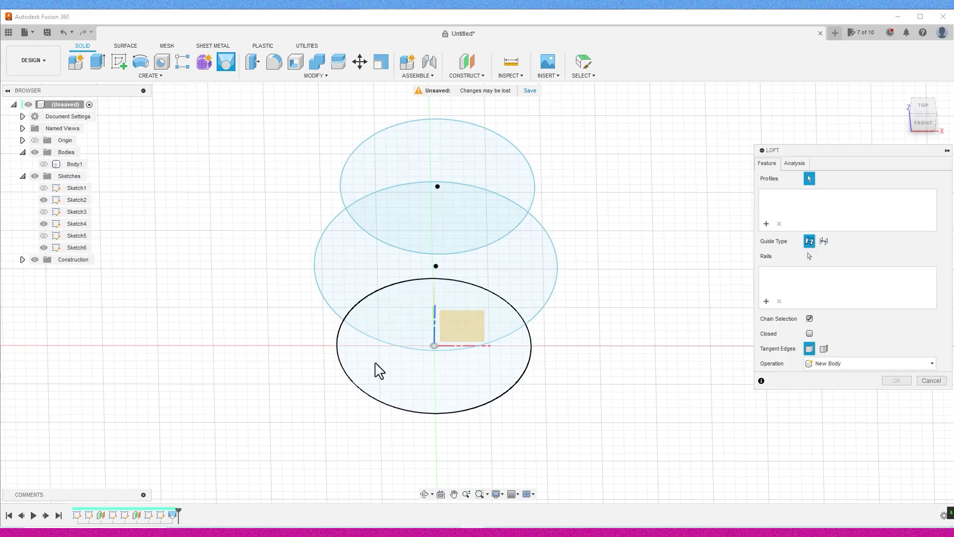
click(376, 368)
click(339, 280)
click(392, 186)
click(897, 394)
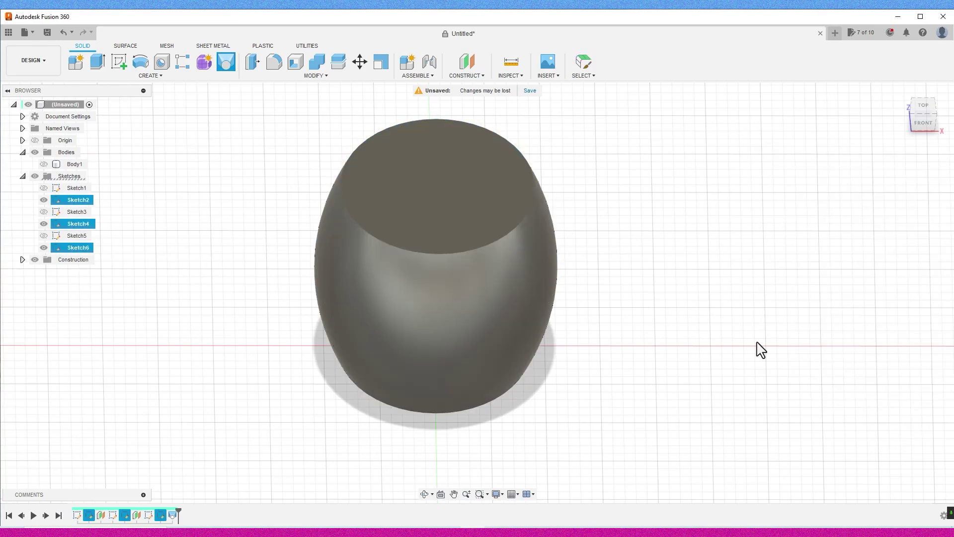
Show the scalloped body Body1 and hide the smooth lofted body Body2.
click(44, 177)
click(45, 177)
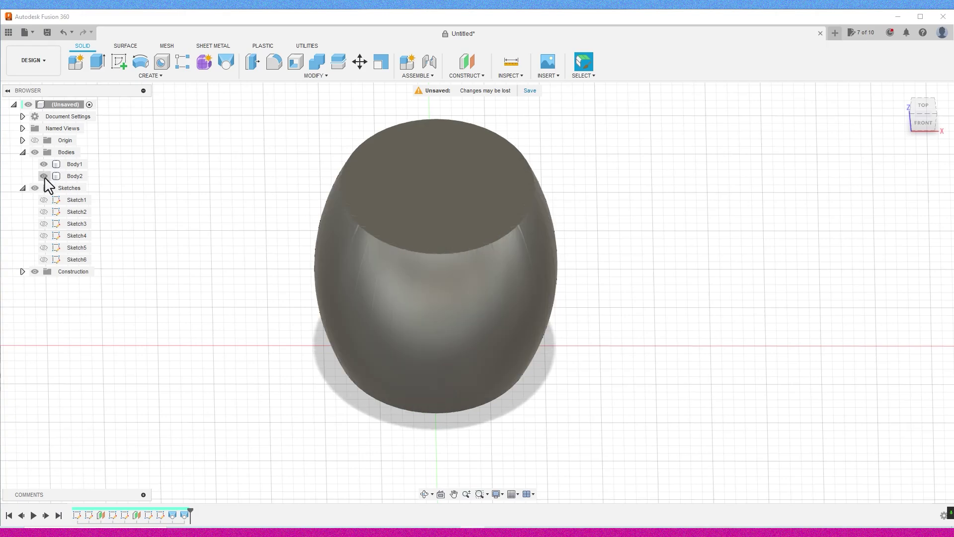
click(44, 176)
Try to shell the scalloped body inward from its top face.
click(370, 149)
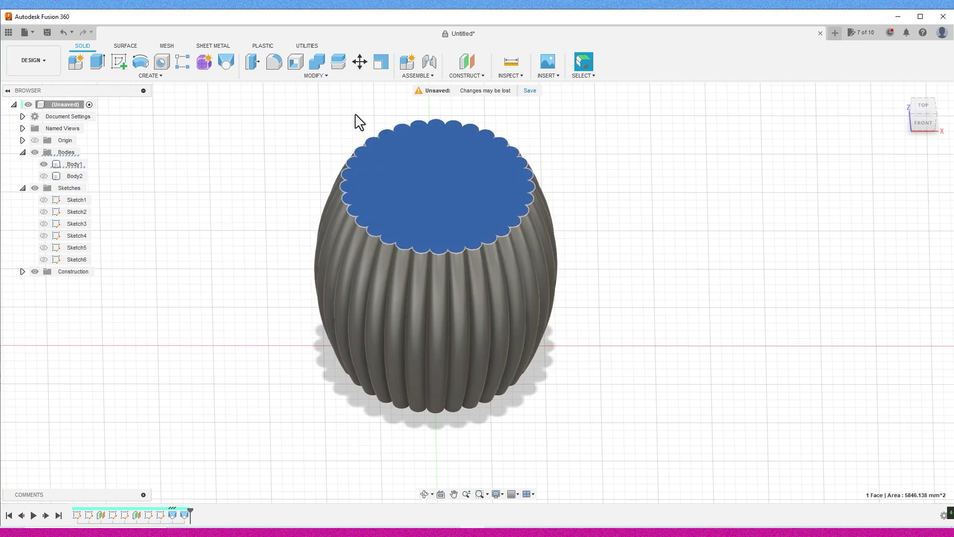
click(295, 61)
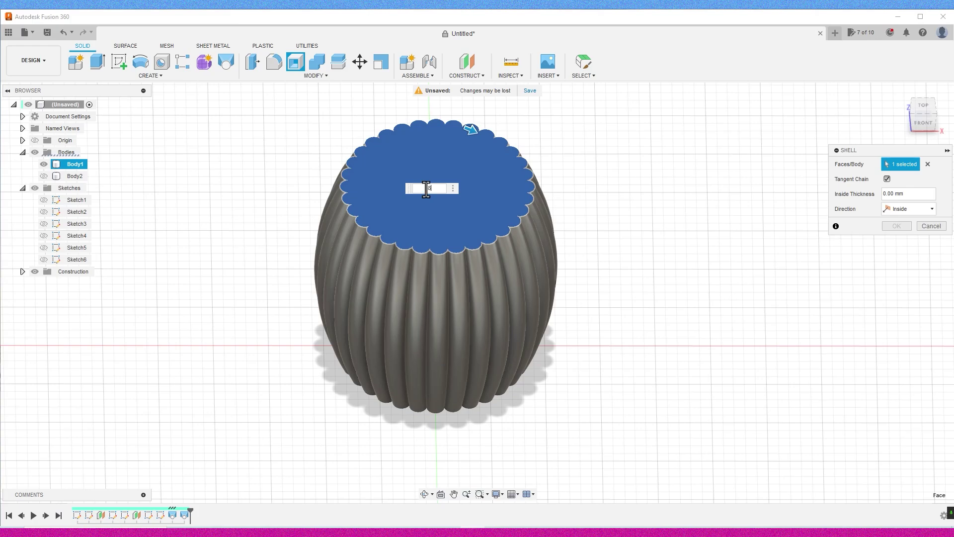
click(926, 226)
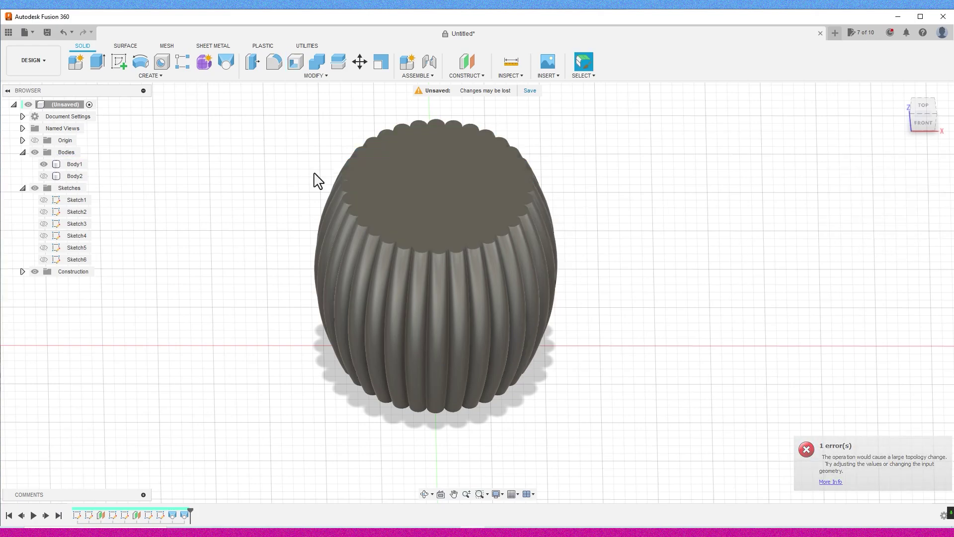
Create a copy of the scalloped body in the same place.
click(74, 164)
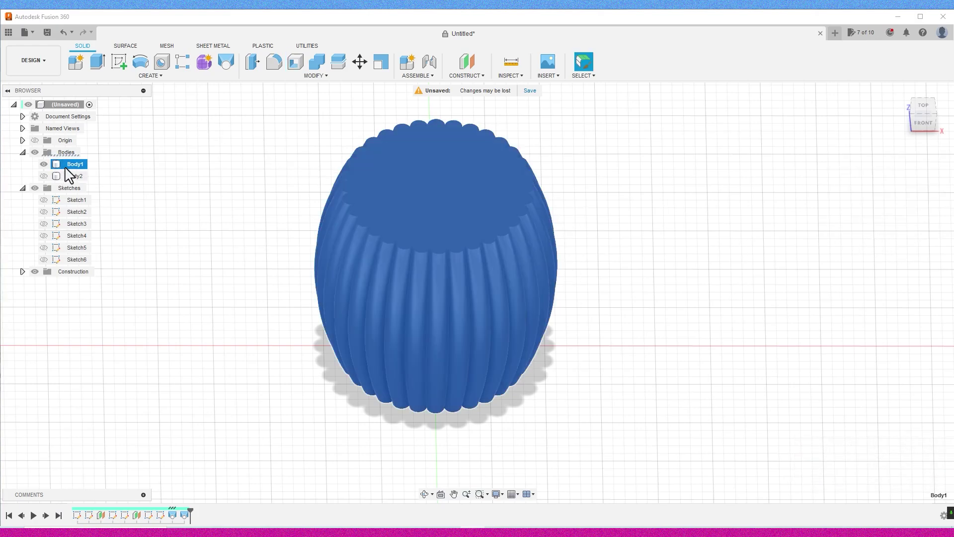
click(360, 62)
click(878, 314)
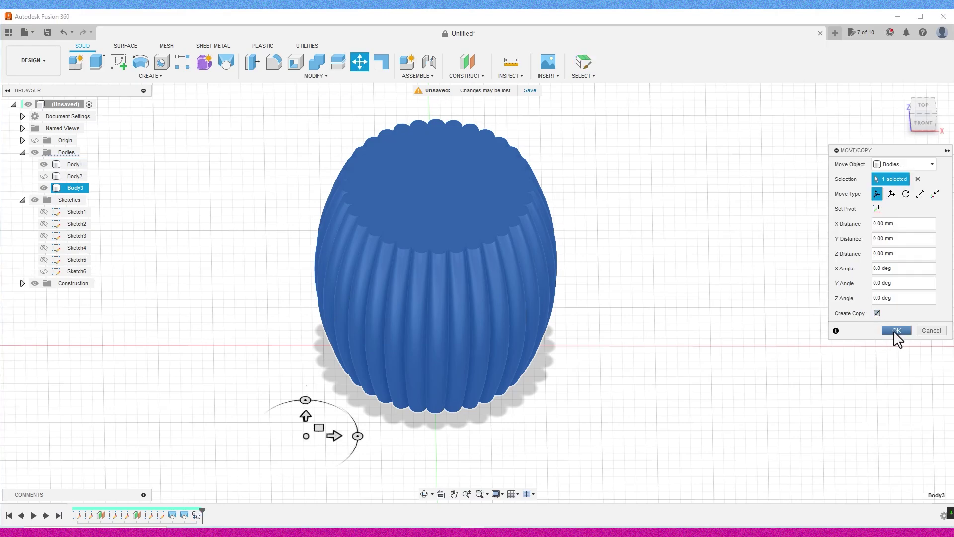
click(897, 331)
Scale the copied scalloped body uniformly by 0.84 about the centre point of the middle circle in Sketch4.
click(82, 189)
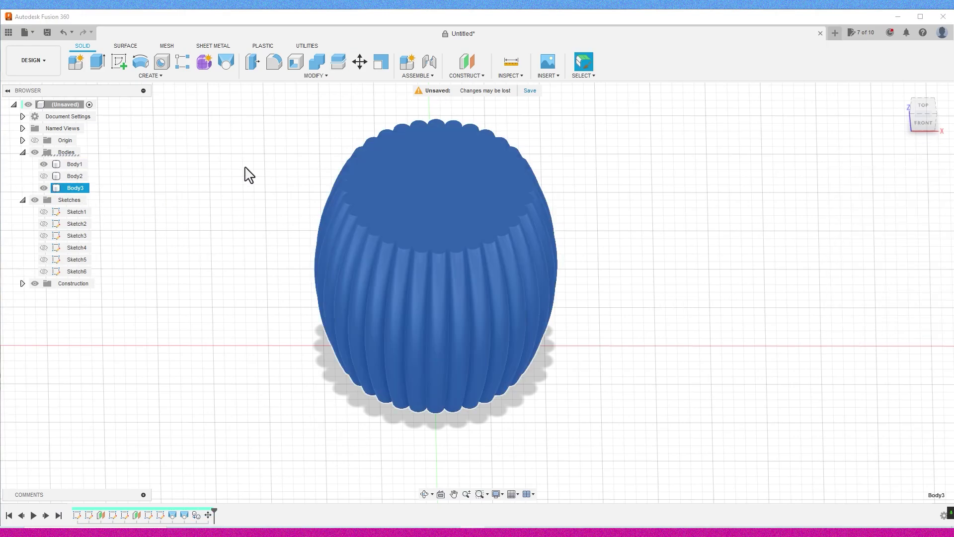
click(381, 63)
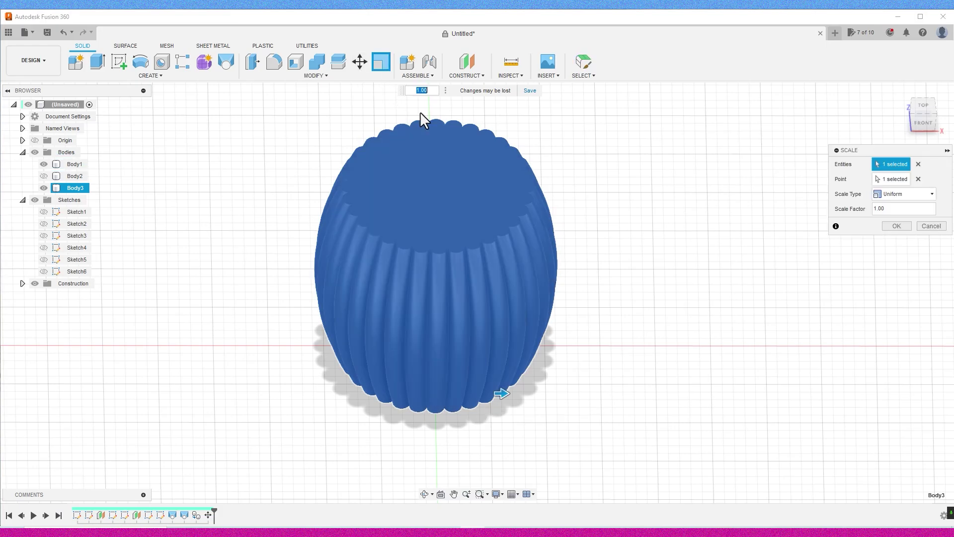
drag(400, 91, 420, 223)
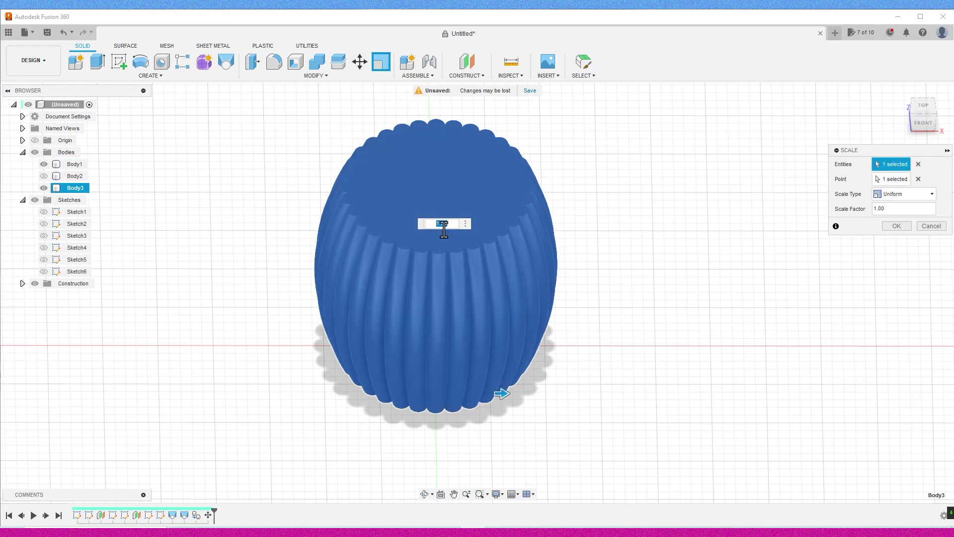
text(0.84)
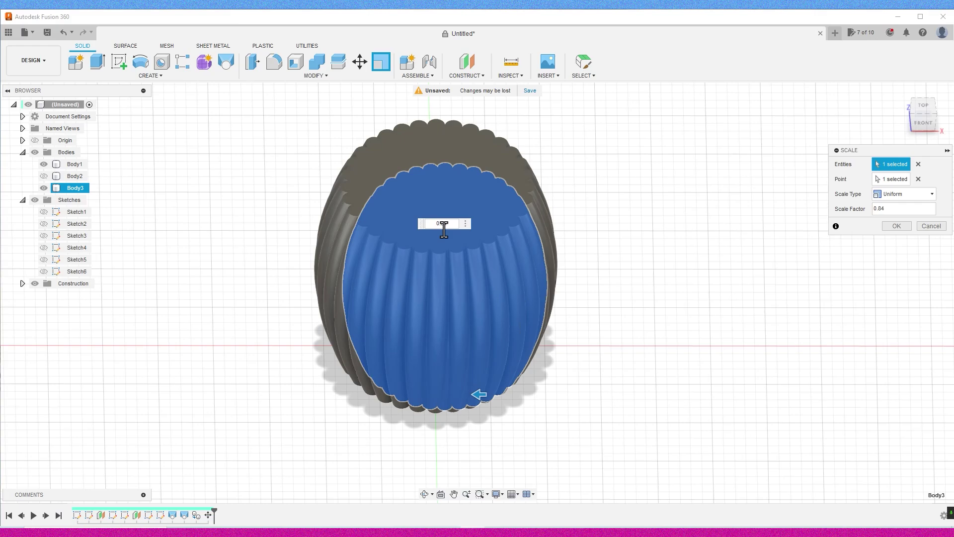
click(893, 181)
click(43, 248)
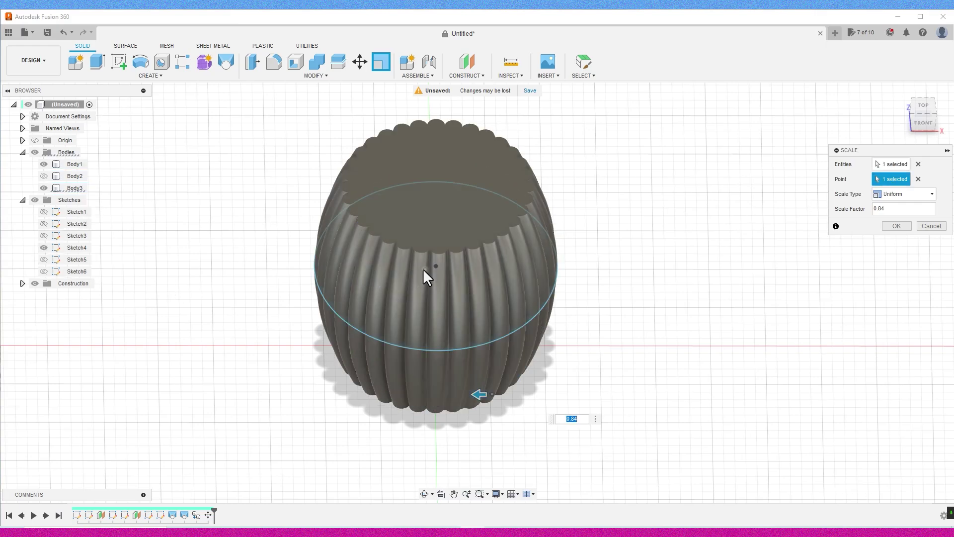
click(437, 266)
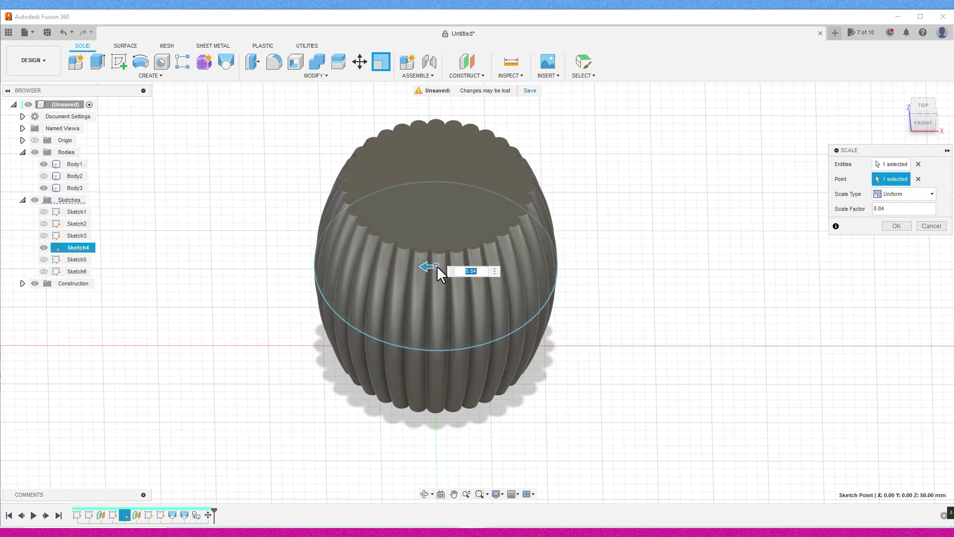
click(897, 227)
Hide the original scalloped body and extrude the scaled copy's top face upward 40 mm, joined to the copy.
click(75, 187)
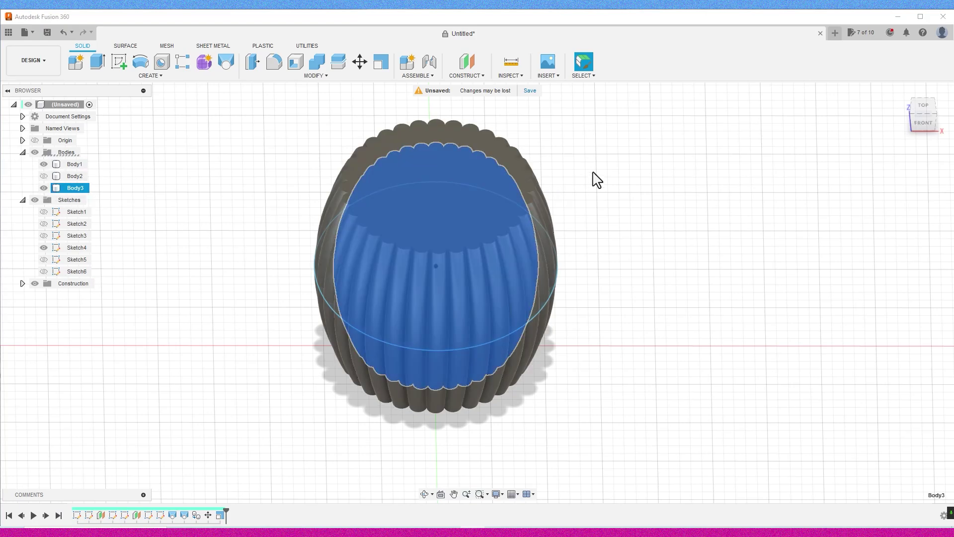
click(44, 164)
click(432, 175)
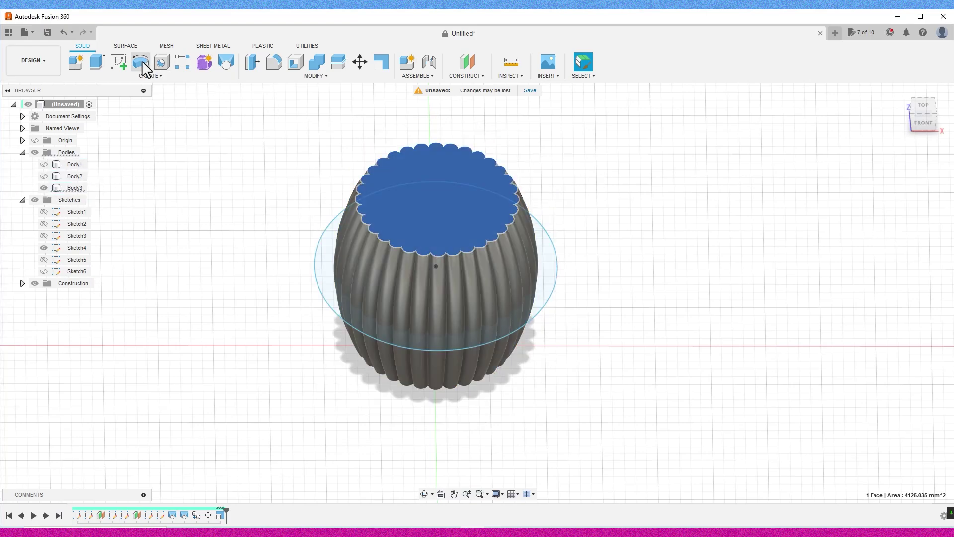
click(98, 61)
drag(482, 128, 485, 90)
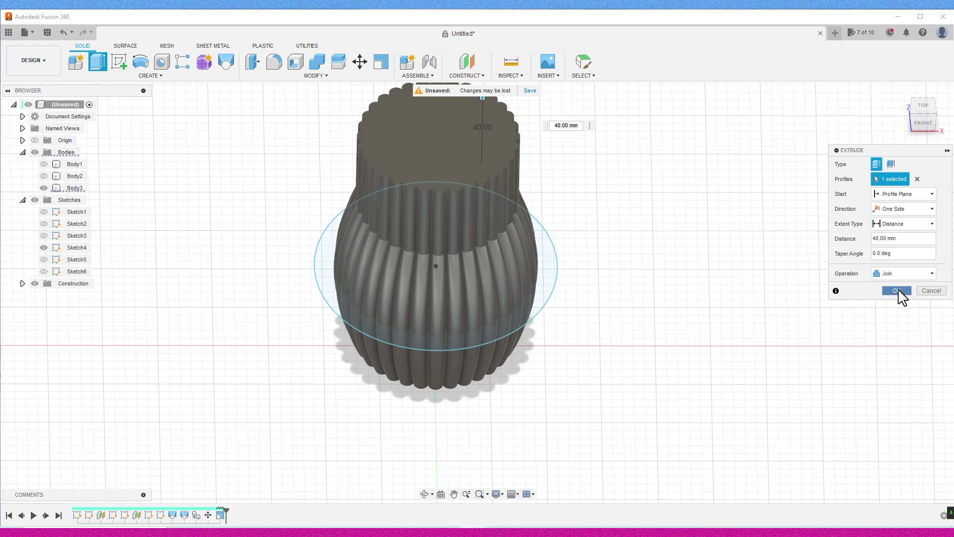
click(897, 290)
Show the original scalloped body, cut the scaled copy out of it while keeping the tool body, and hide the copy.
click(44, 164)
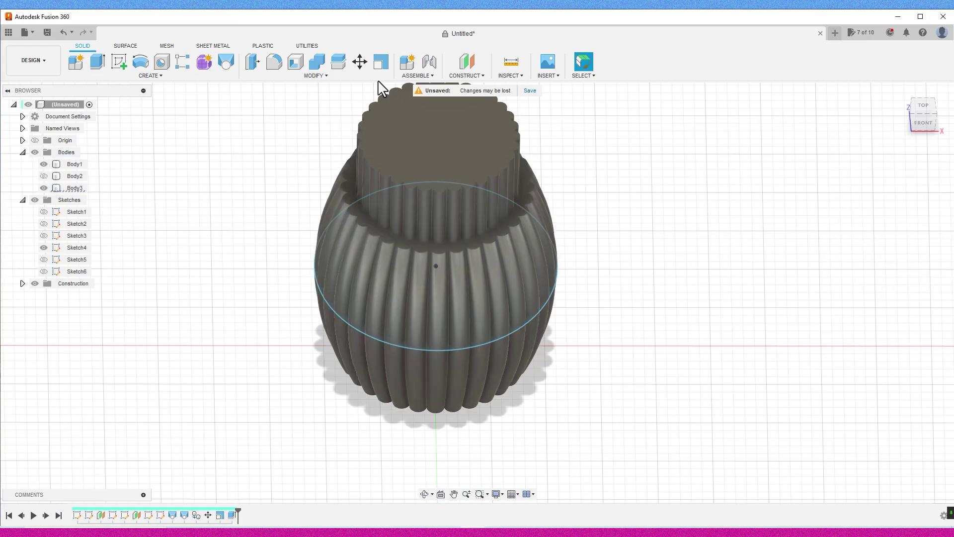
click(318, 64)
click(336, 206)
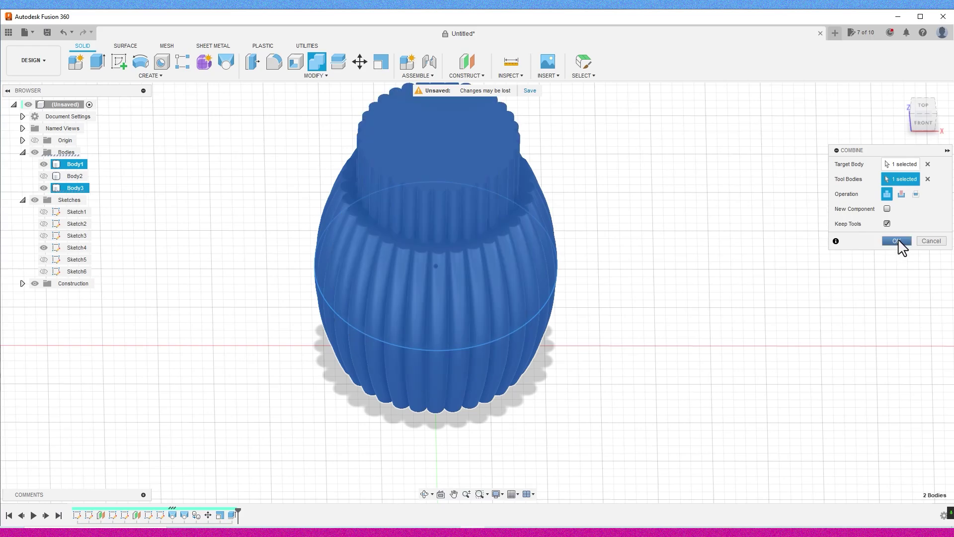
click(901, 194)
click(897, 241)
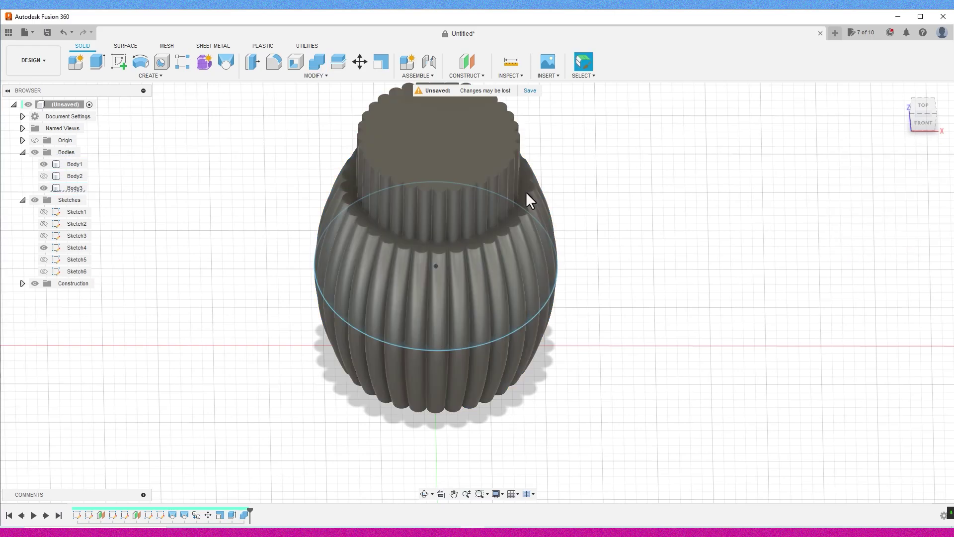
click(44, 188)
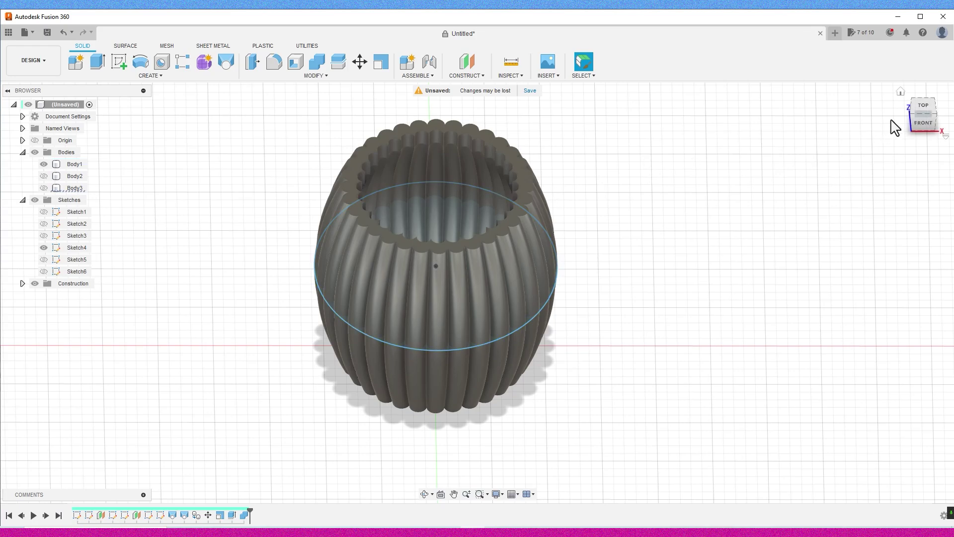
Hide the hollowed scalloped body and show the smooth lofted body Body2.
drag(919, 121, 934, 106)
click(926, 123)
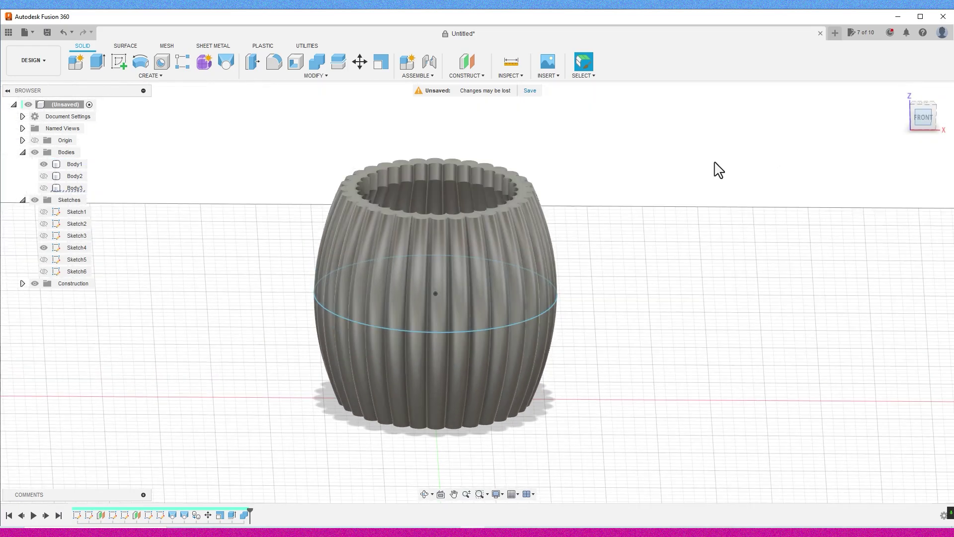
click(50, 166)
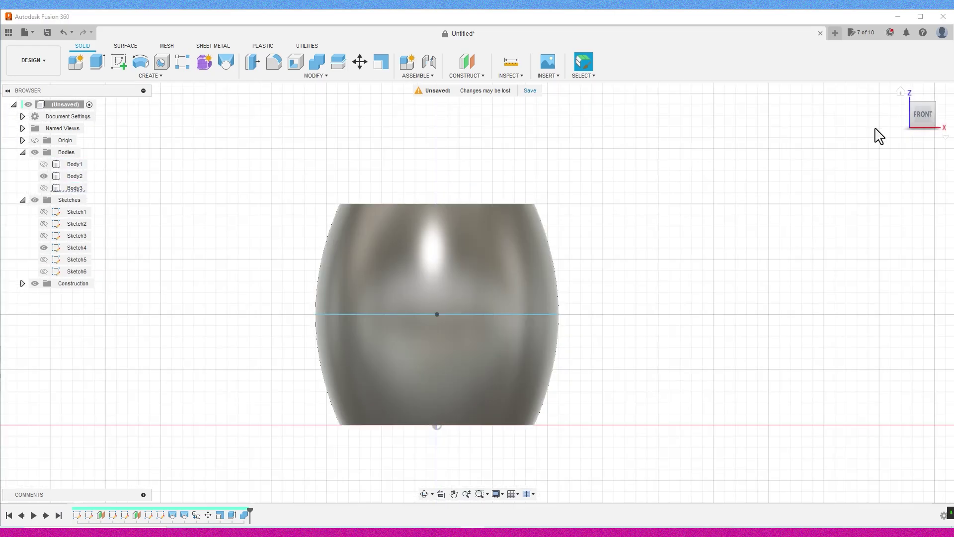
click(923, 103)
Shell the smooth body 8 mm inward with its top face open and hide the middle circle sketch, Sketch4.
click(400, 141)
click(296, 62)
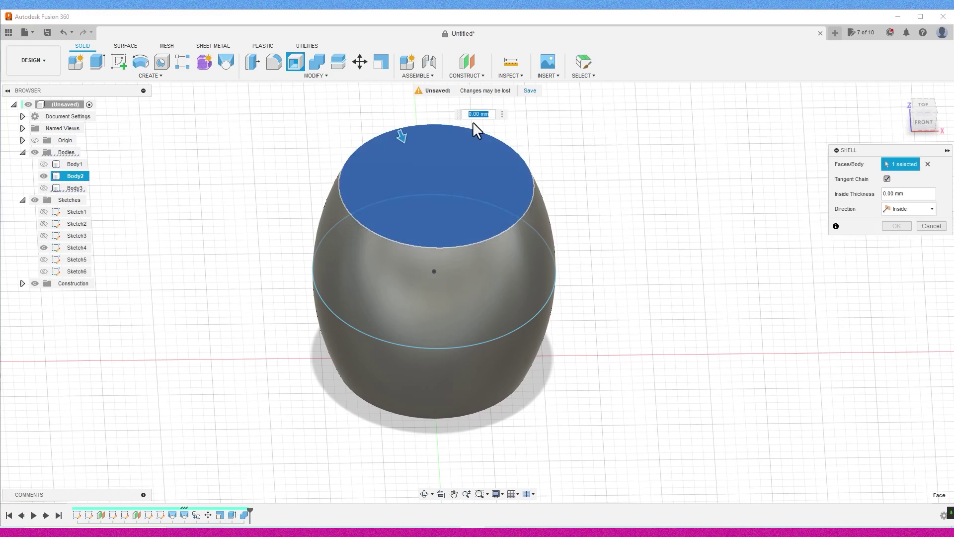
text(8)
key(Return)
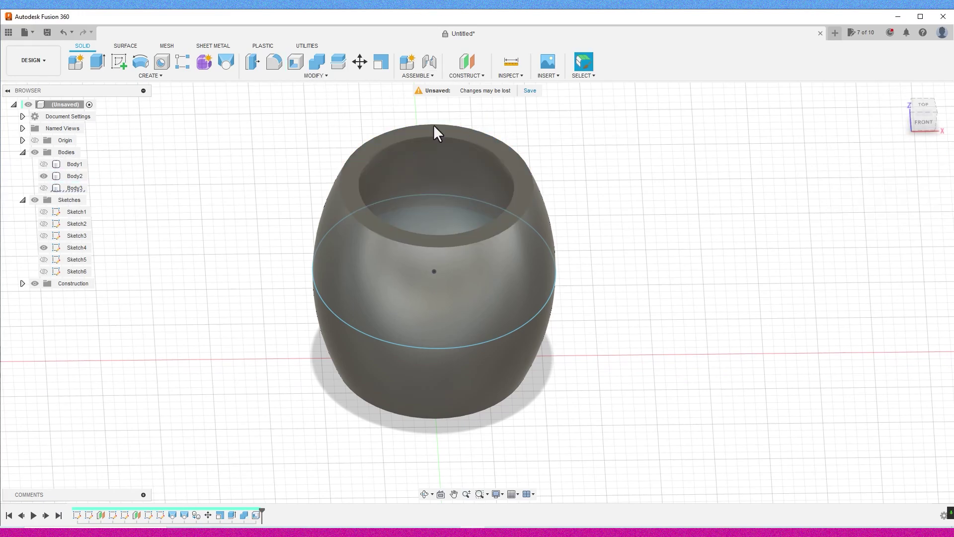
middle_drag(466, 169, 463, 215)
click(44, 247)
scroll(185, 221, down, 1)
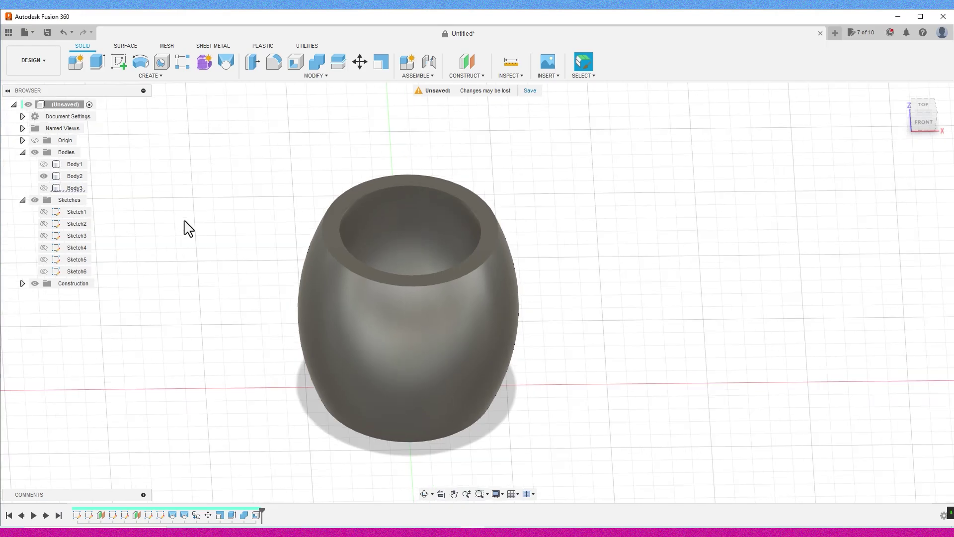
scroll(187, 228, down, 1)
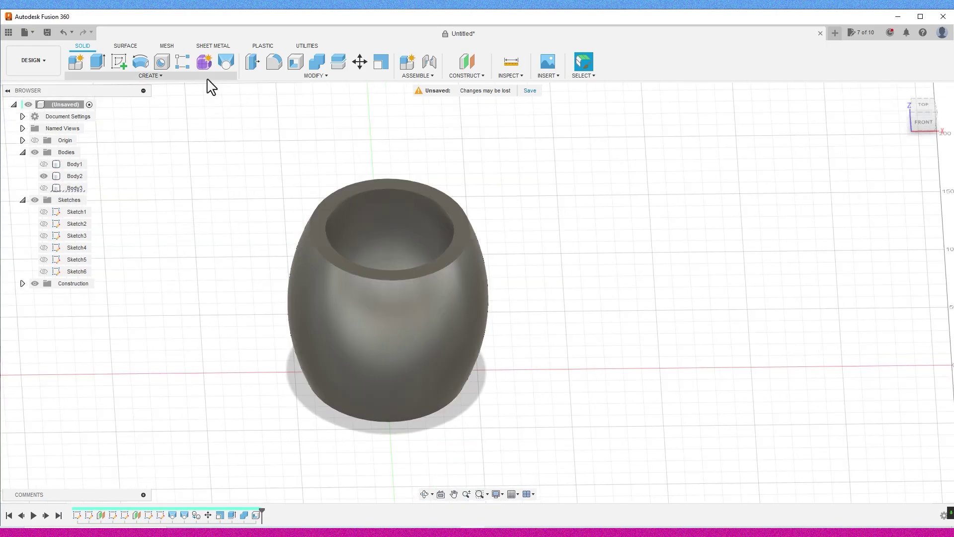
On a front-plane sketch, draw a diagonal line between the upper-left and lower-right corners of the body's silhouette, and finish the sketch.
click(119, 61)
click(414, 354)
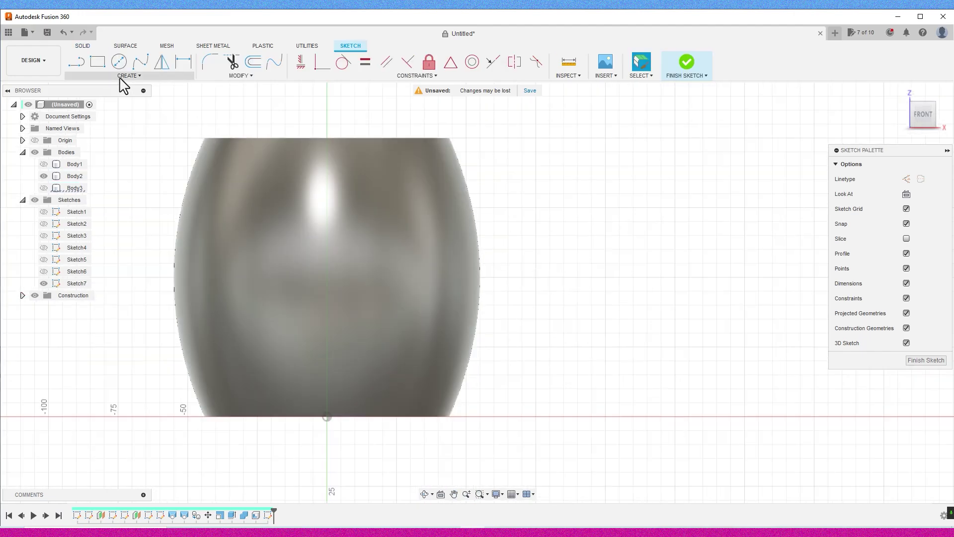
click(77, 62)
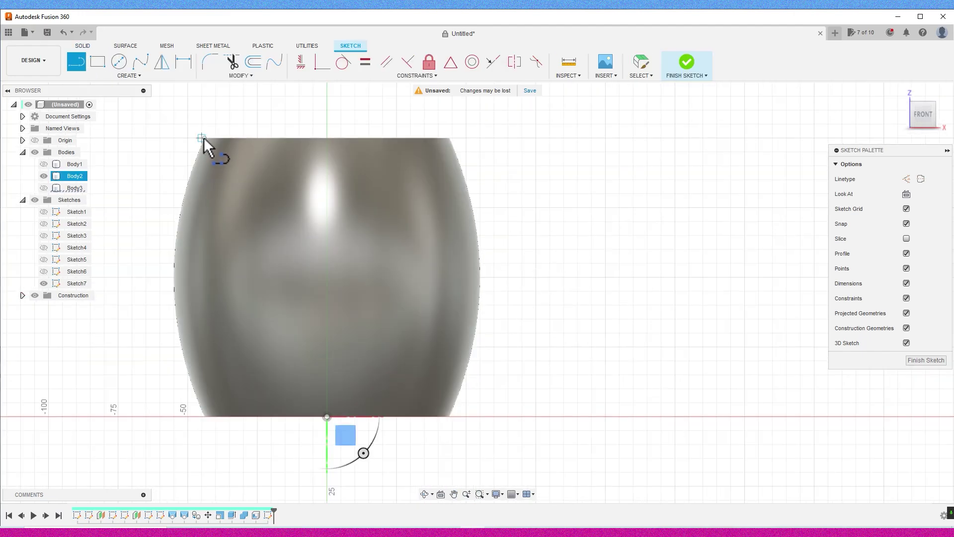
click(202, 137)
click(452, 417)
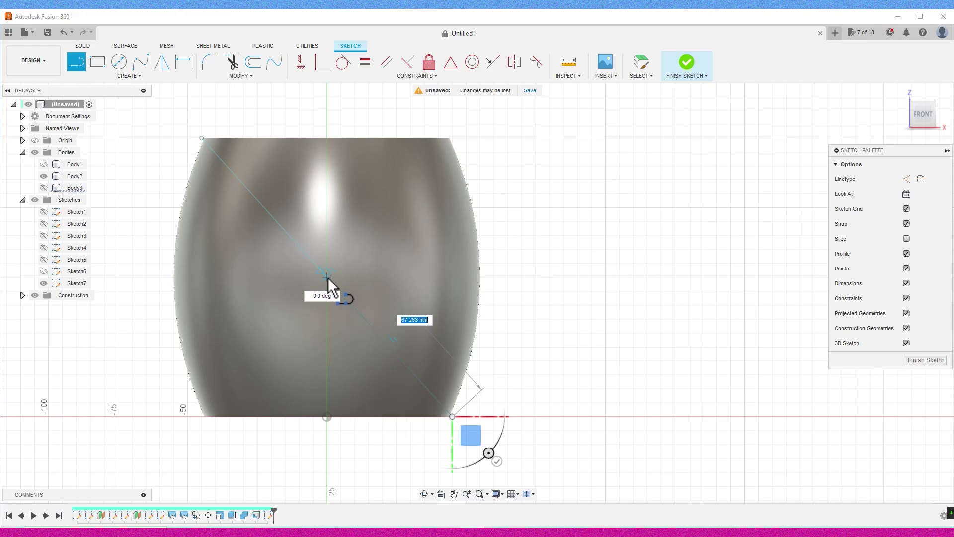
click(688, 58)
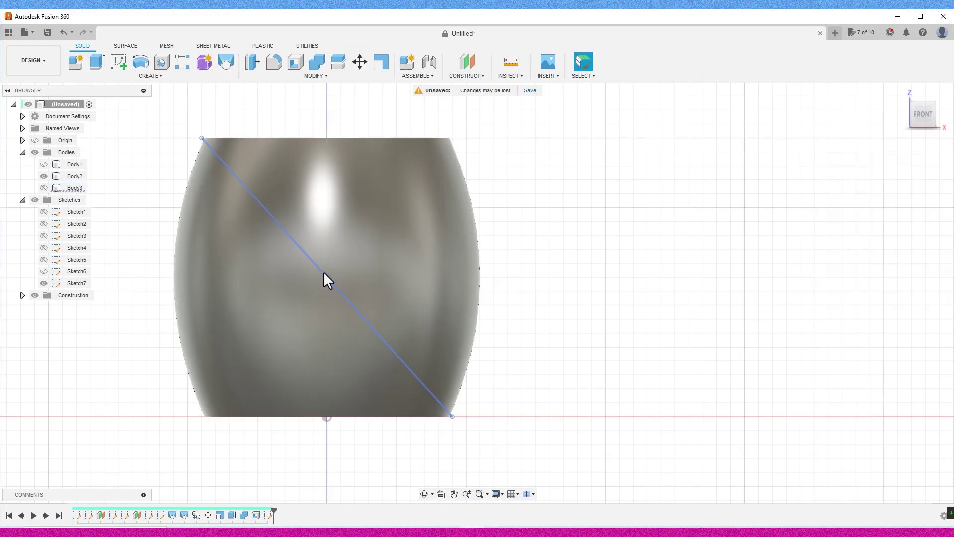
Reopen the sketch, draw a line 134.536 mm/3*2 long down the diagonal from its upper end, and a perpendicular about 65 mm long from its end.
double_click(269, 516)
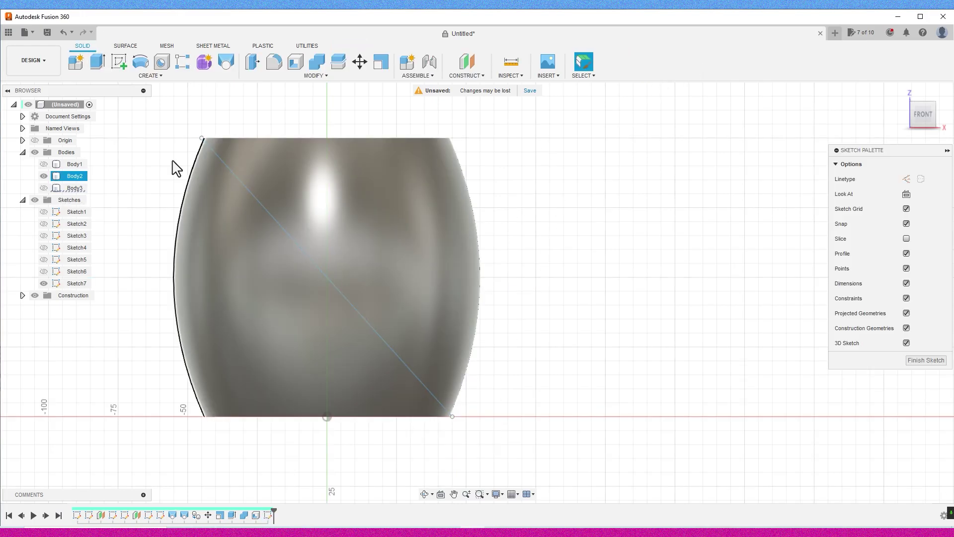
click(76, 61)
click(202, 138)
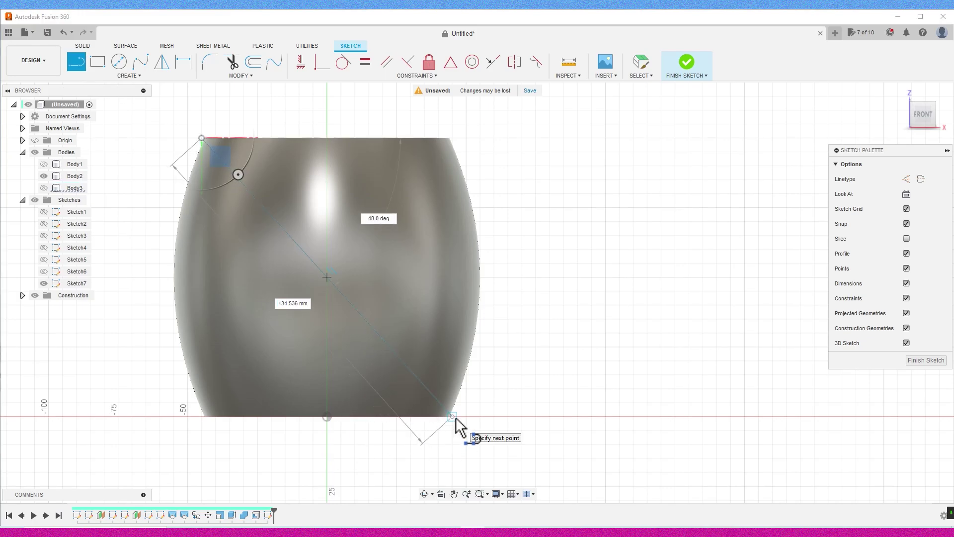
key(Tab)
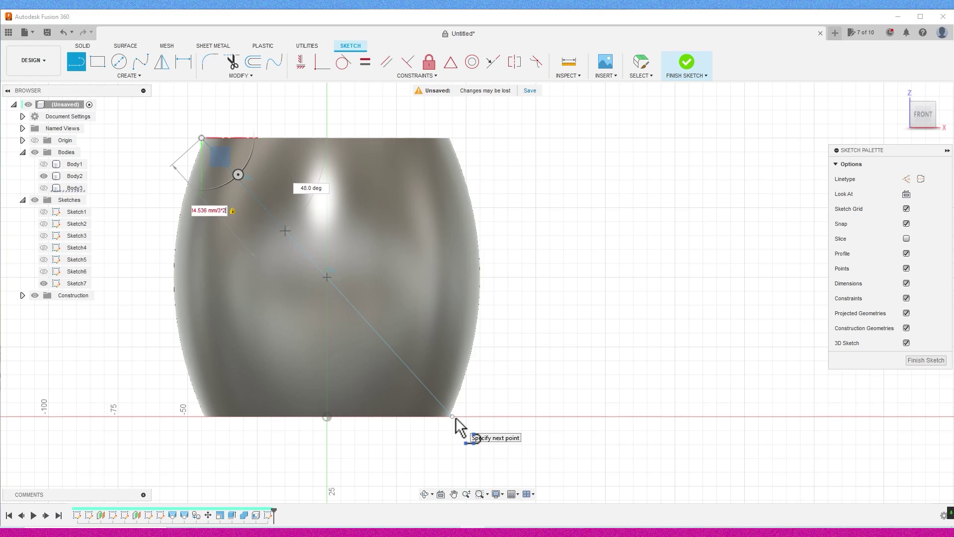
click(453, 417)
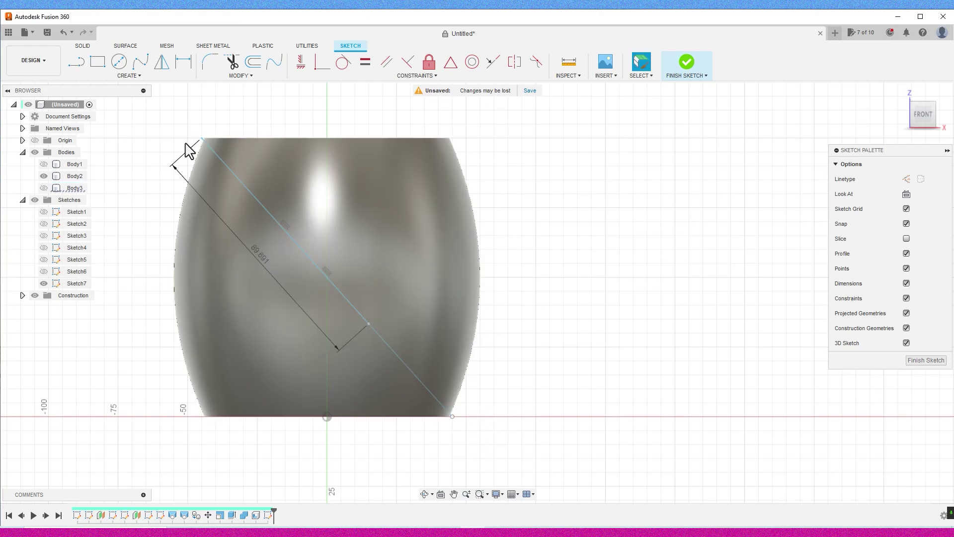
click(367, 323)
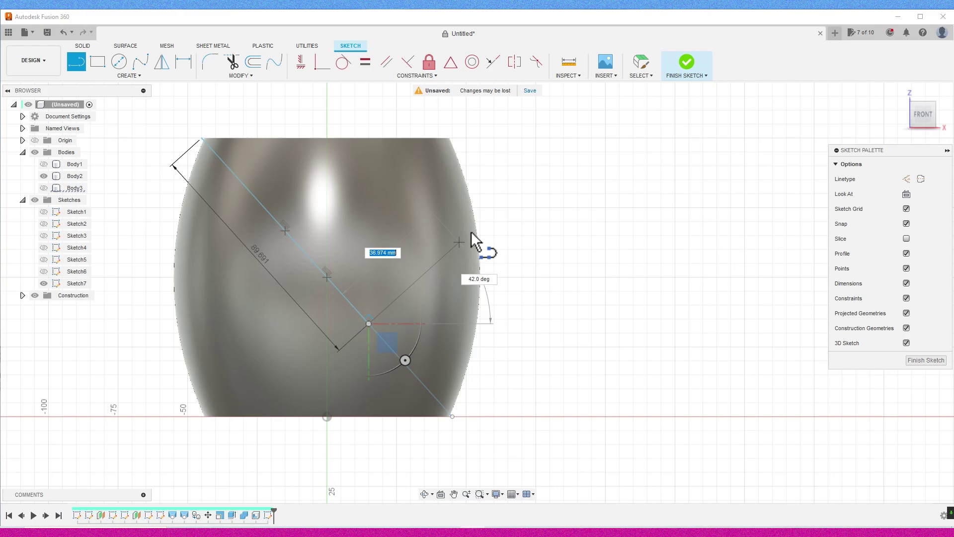
click(503, 203)
click(641, 62)
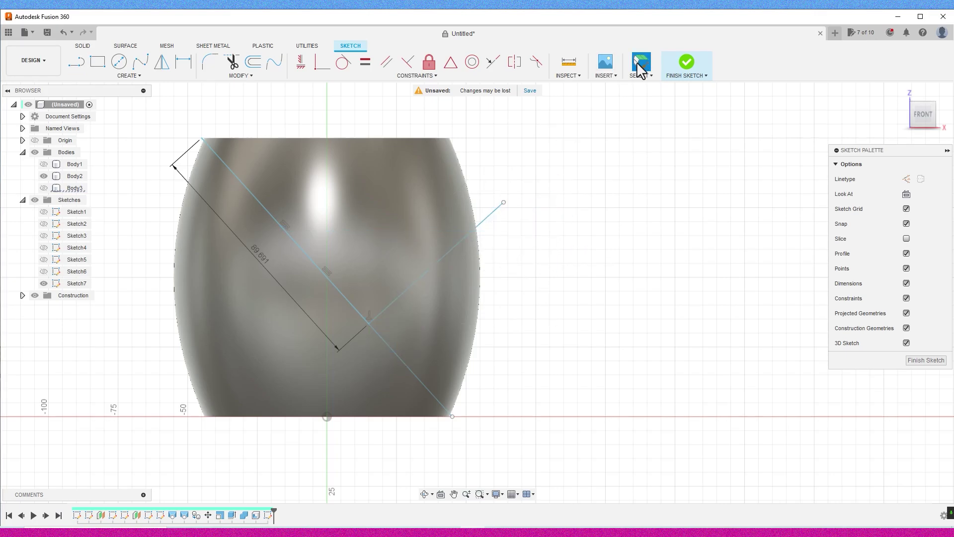
Convert the perpendicular line and the diagonal lines to construction geometry.
click(479, 223)
click(906, 179)
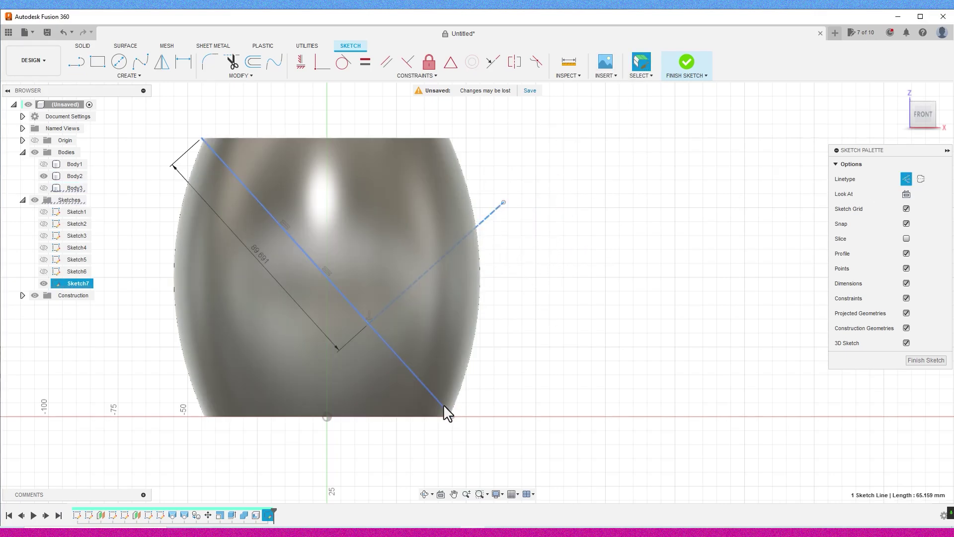
click(661, 205)
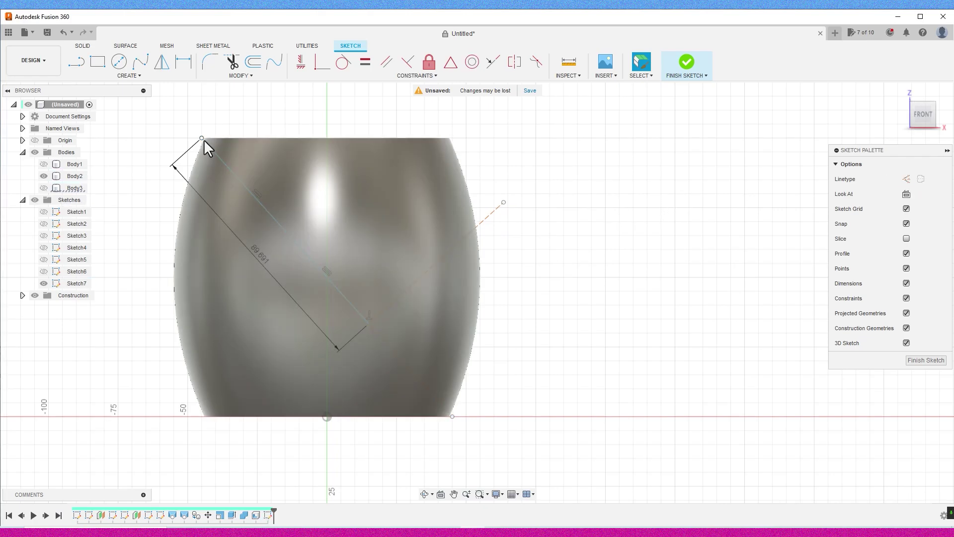
click(213, 153)
click(907, 179)
click(592, 283)
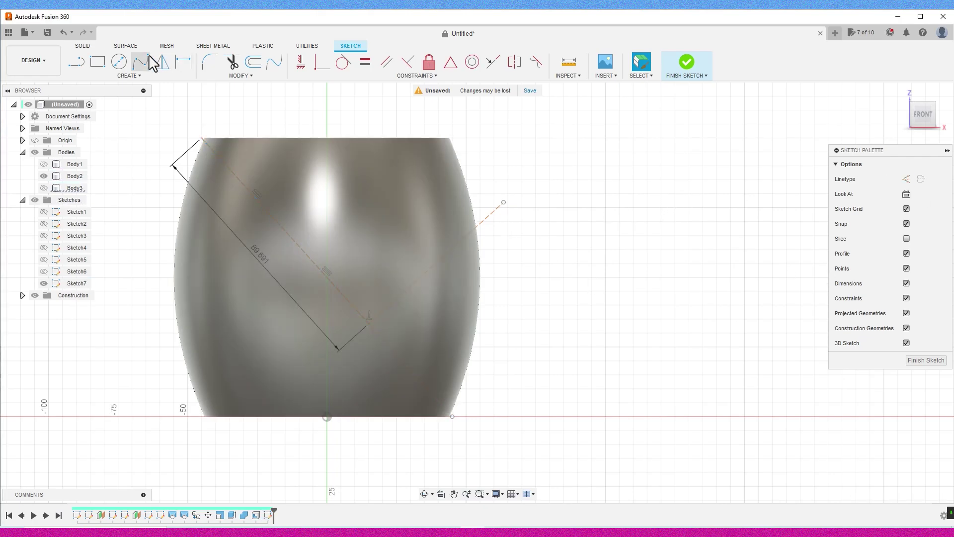
Draw a 30 mm wide three-point rectangle along the perpendicular line and stretch it past the body's lower-left side.
key(r)
click(921, 179)
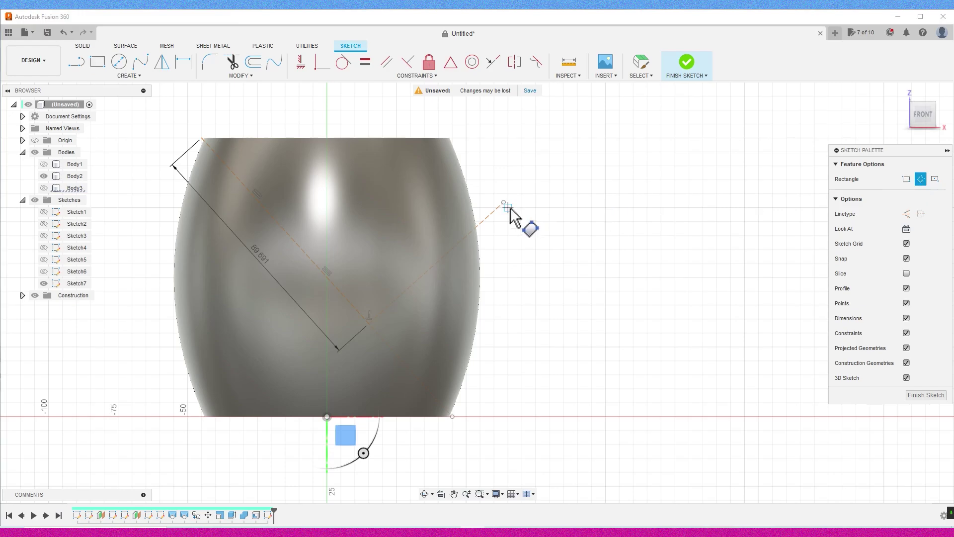
click(504, 202)
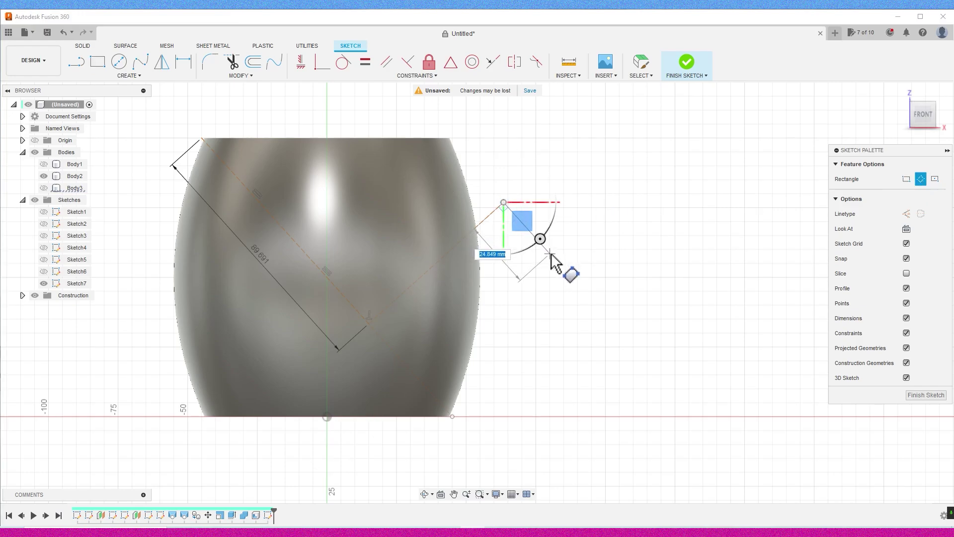
key(Return)
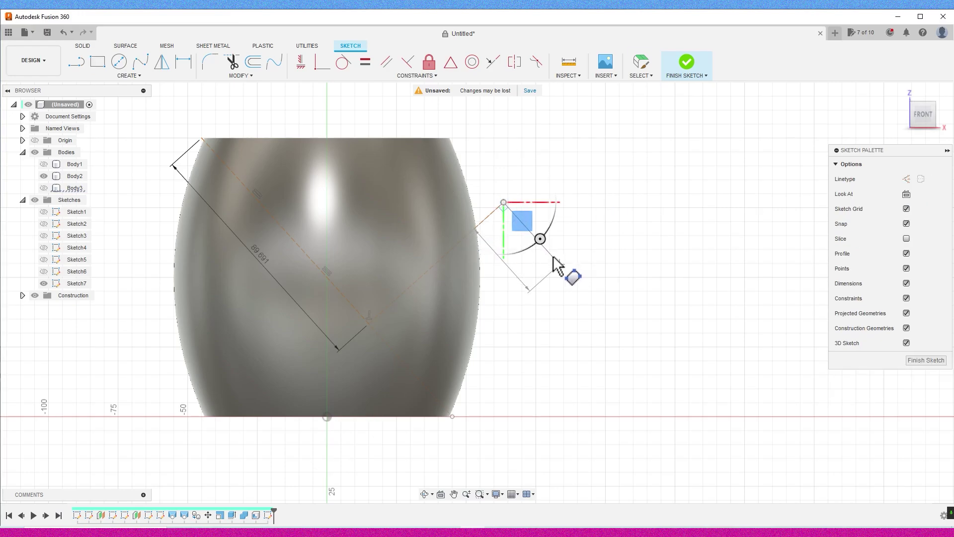
drag(329, 428, 247, 501)
Set the dimension locating the rectangle along the diagonal to 67.268 mm, half the diagonal's length, and finish the sketch.
scroll(353, 376, down, 3)
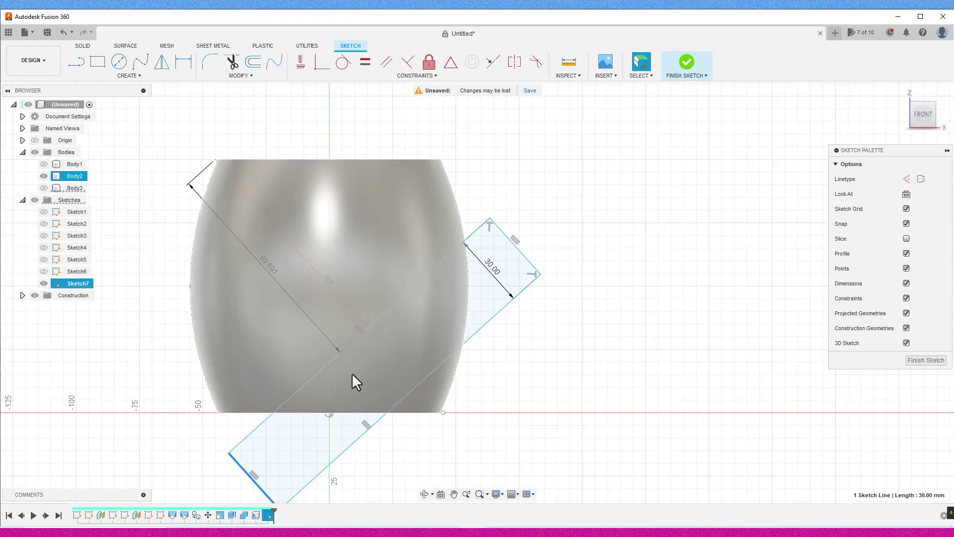
mouse_move(353, 377)
middle_down()
mouse_move(412, 341)
mouse_move(436, 339)
middle_up()
double_click(381, 256)
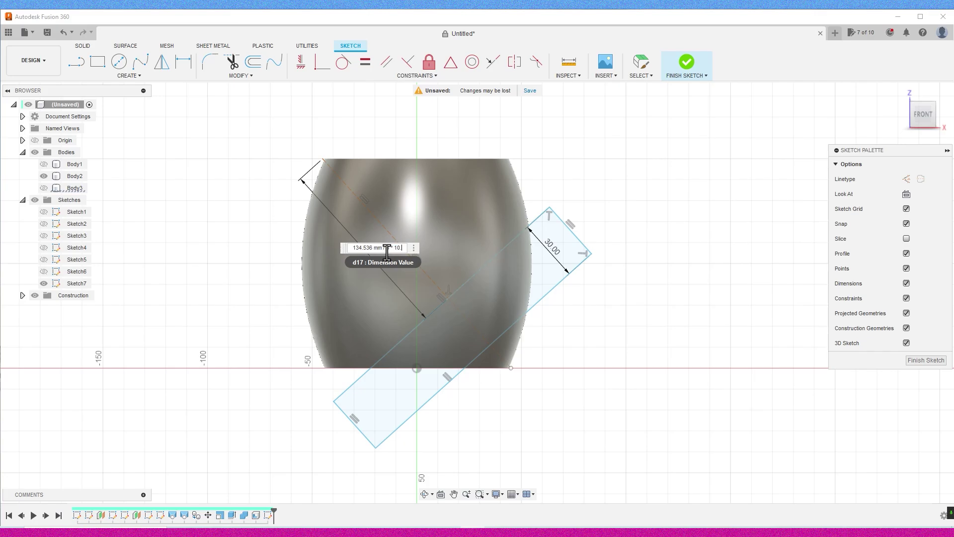
key(Return)
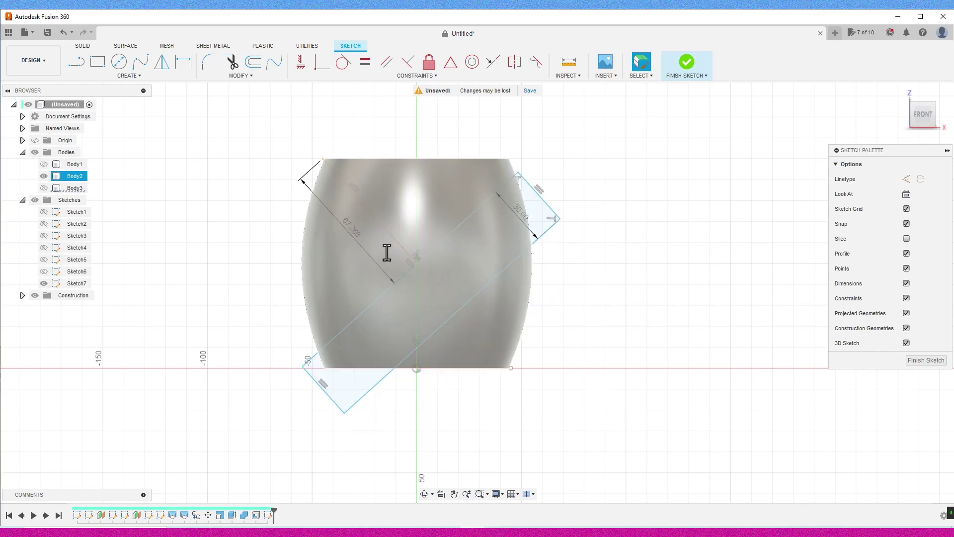
click(665, 75)
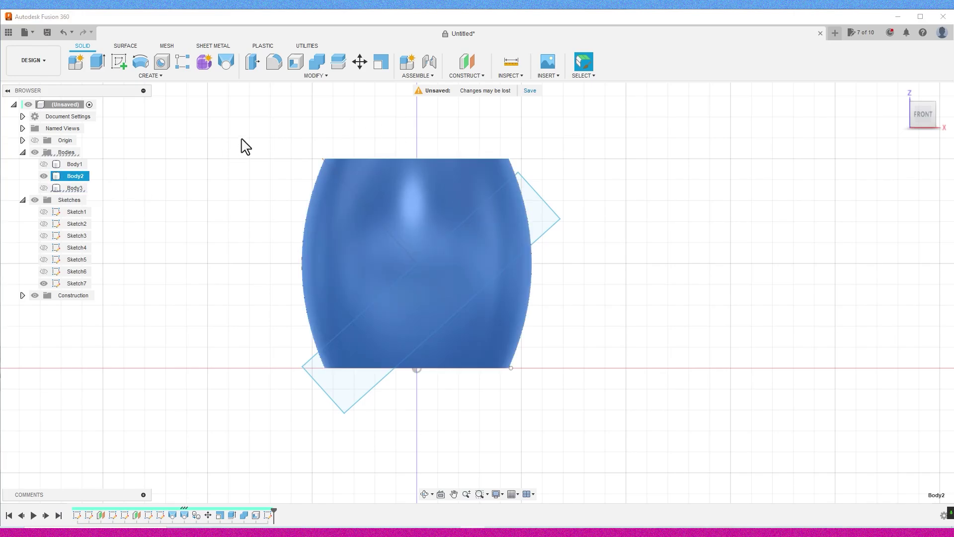
Split the smooth Body2 with the slanted rectangle sketch and hide the middle band piece.
click(338, 62)
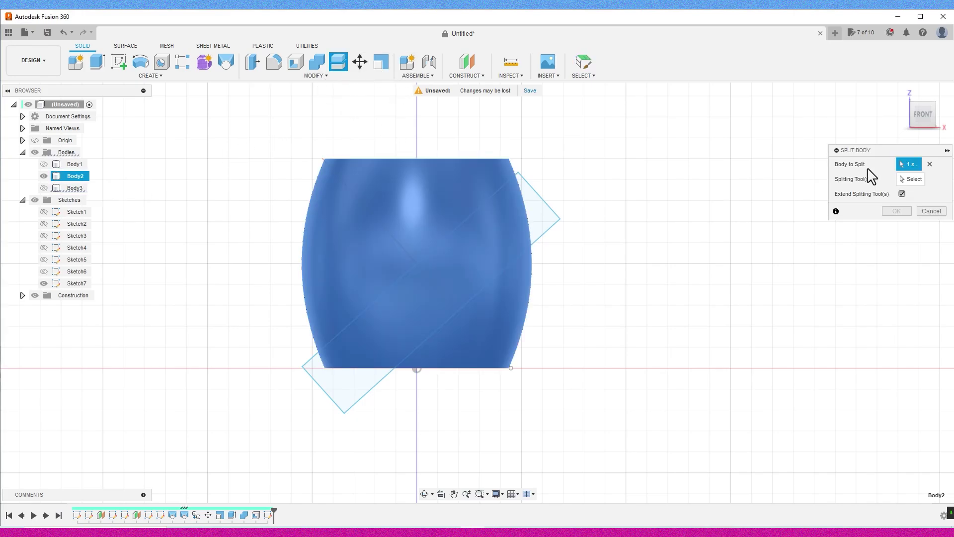
click(556, 219)
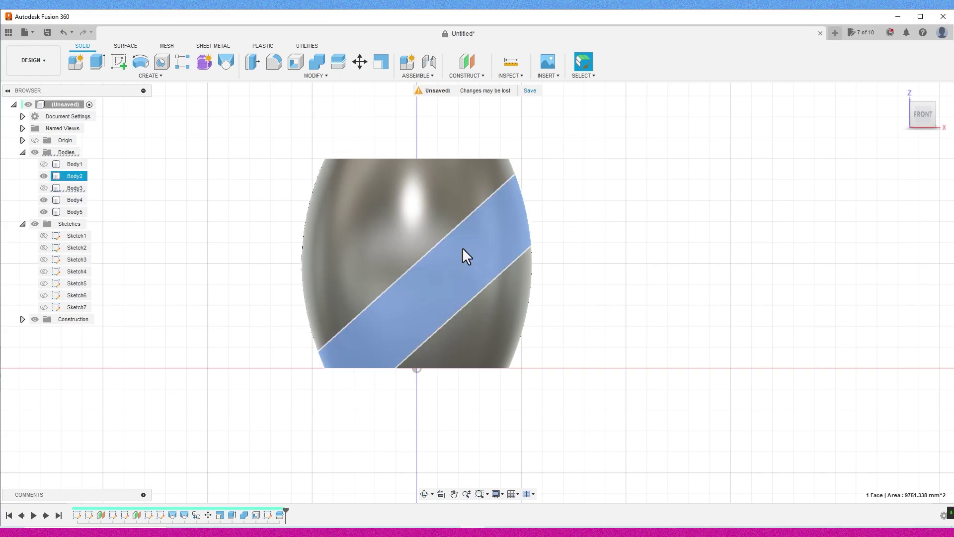
click(43, 176)
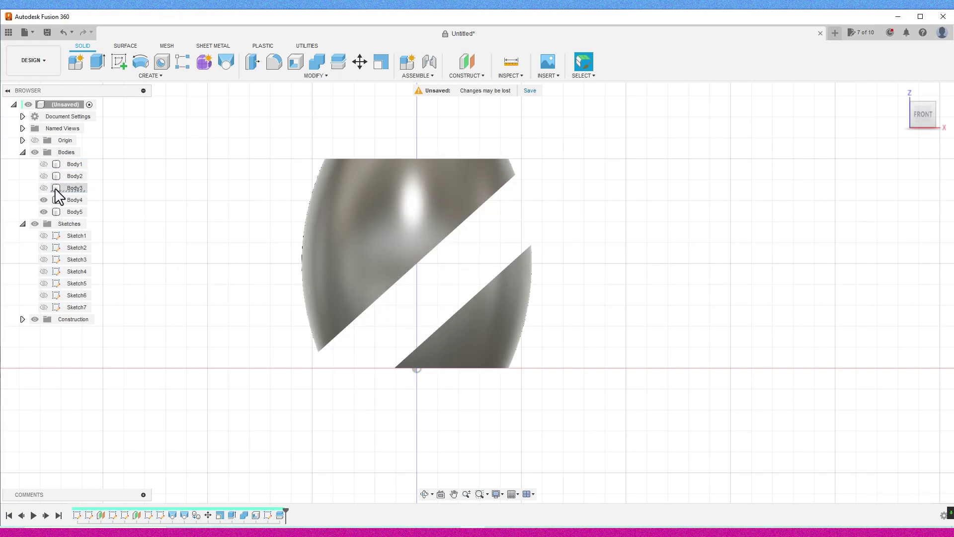
Rename Body3 as n2 and the hidden middle band Body2 as n1.
double_click(76, 188)
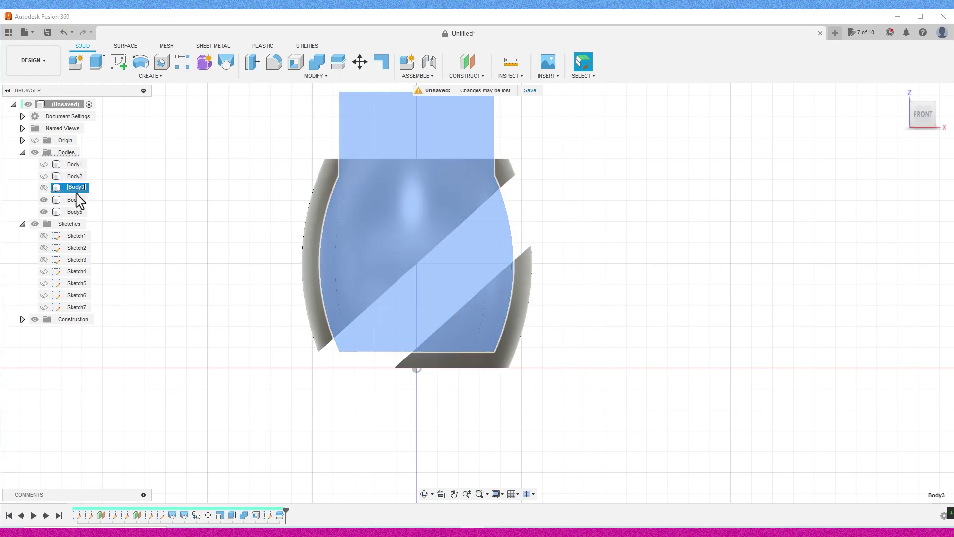
text(n2)
click(109, 181)
double_click(77, 178)
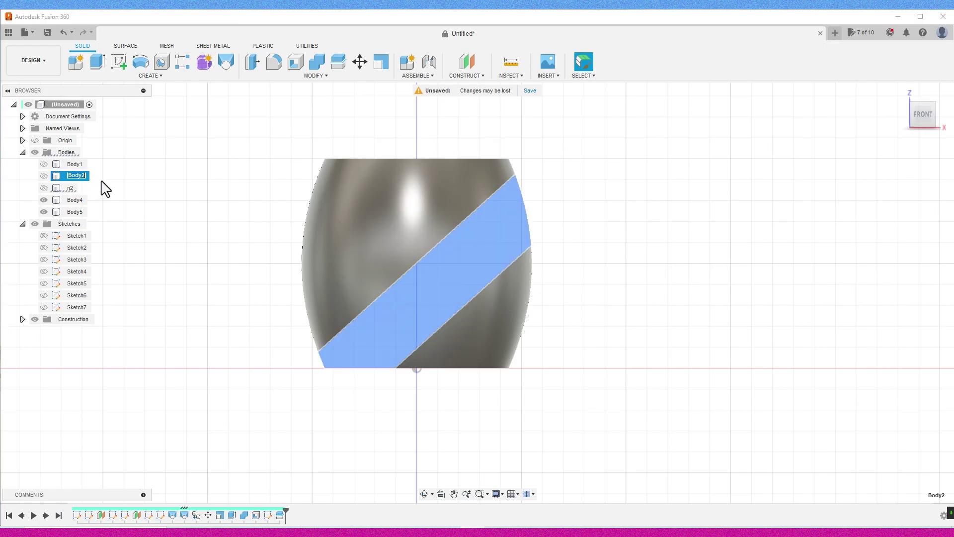
click(218, 219)
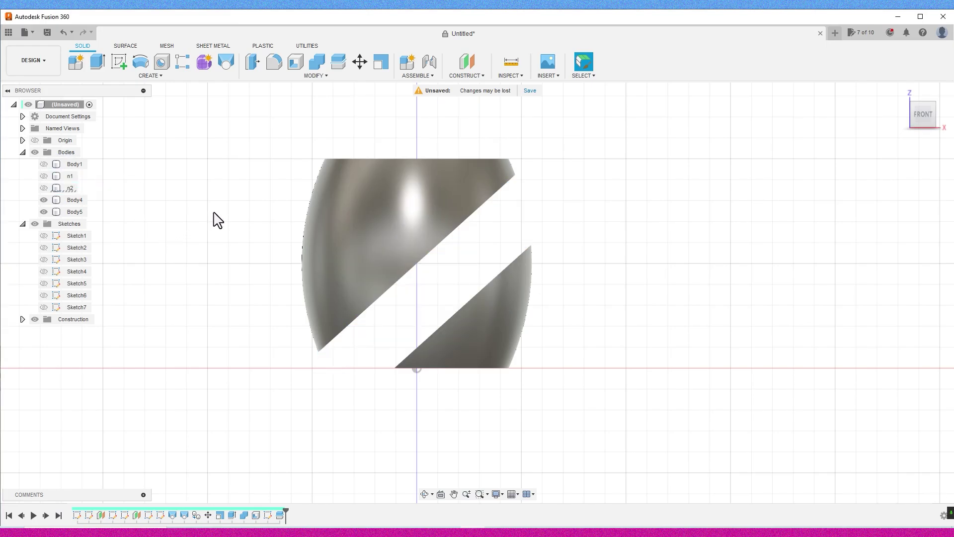
Show the scalloped Body1 and Sketch7, and hide the smooth outer pieces Body4 and Body5.
click(43, 164)
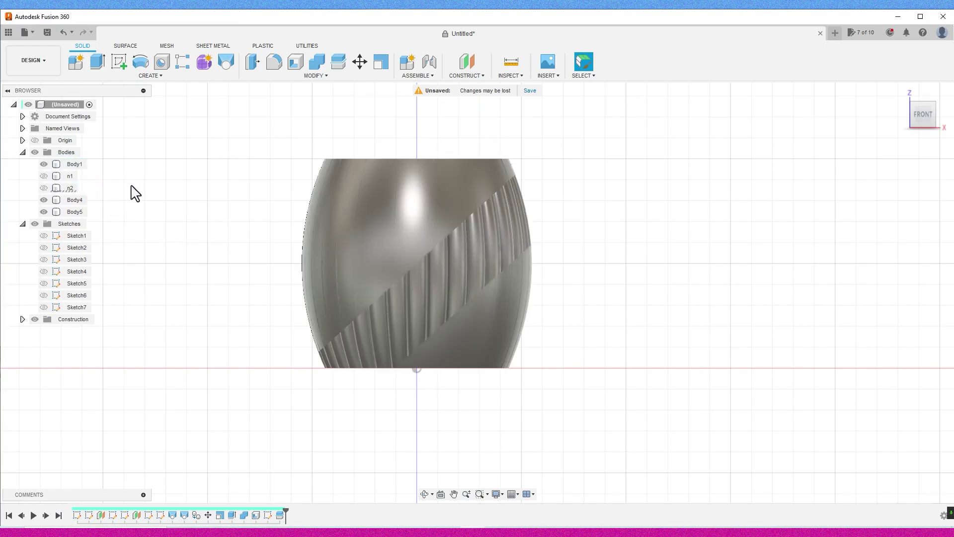
click(70, 165)
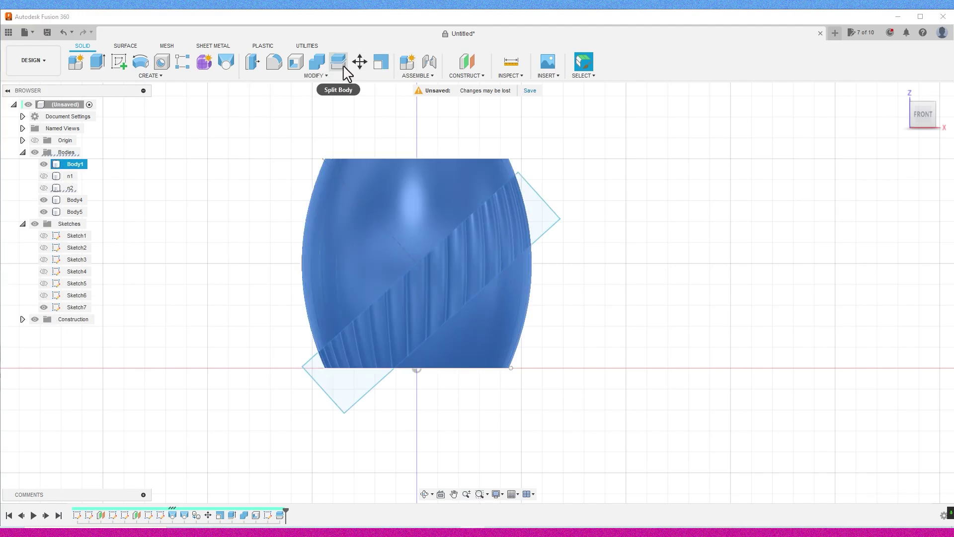
click(44, 200)
click(44, 212)
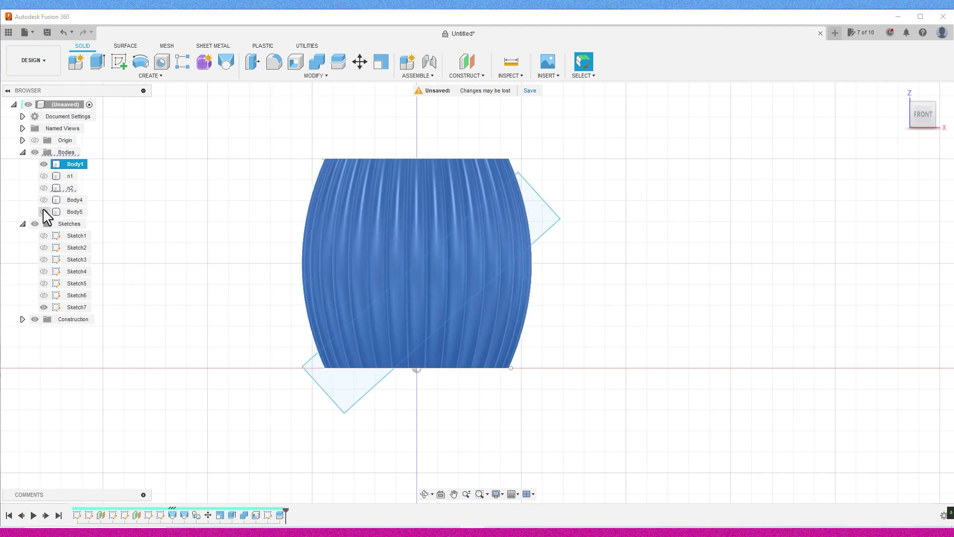
Split the scalloped Body1 with the slanted rectangle of Sketch7 and hide the two outer pieces, Body6 and Body7.
click(338, 61)
click(913, 180)
click(557, 215)
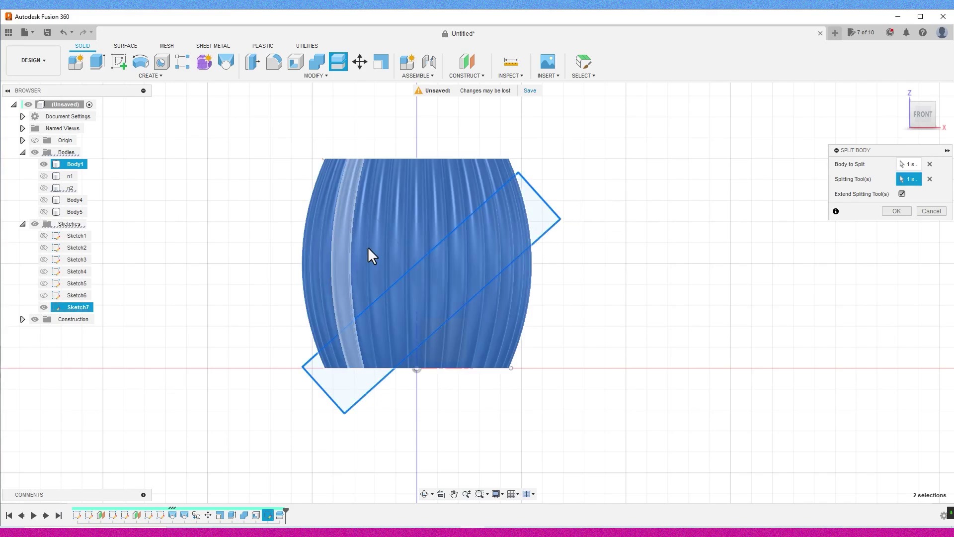
click(897, 212)
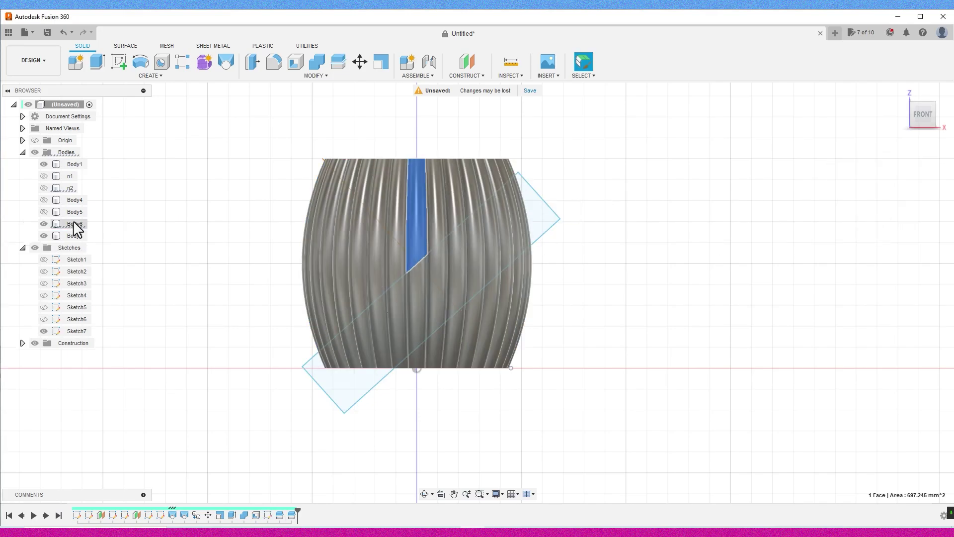
click(43, 224)
click(43, 236)
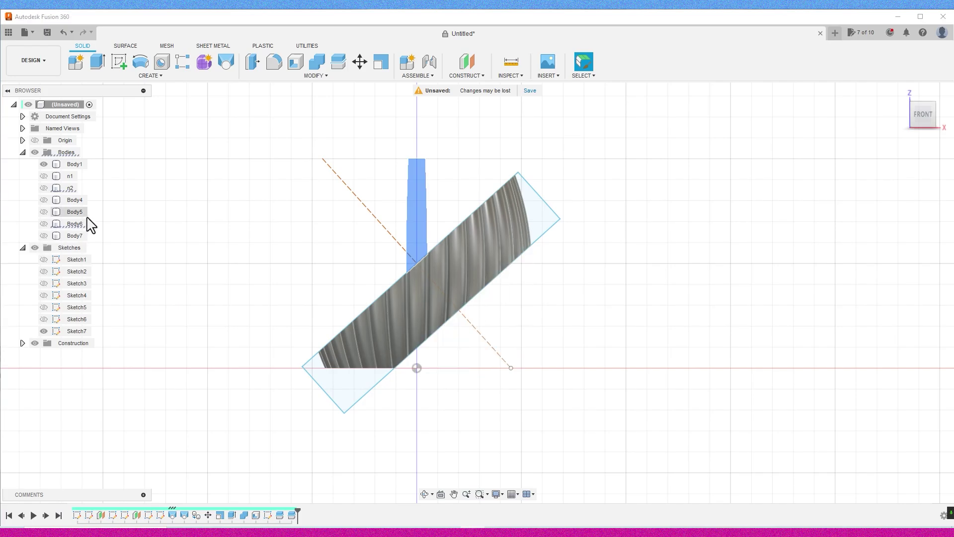
Rename the hidden scalloped outer pieces Body6 and Body7 as n3 and n4.
double_click(74, 224)
text(n3)
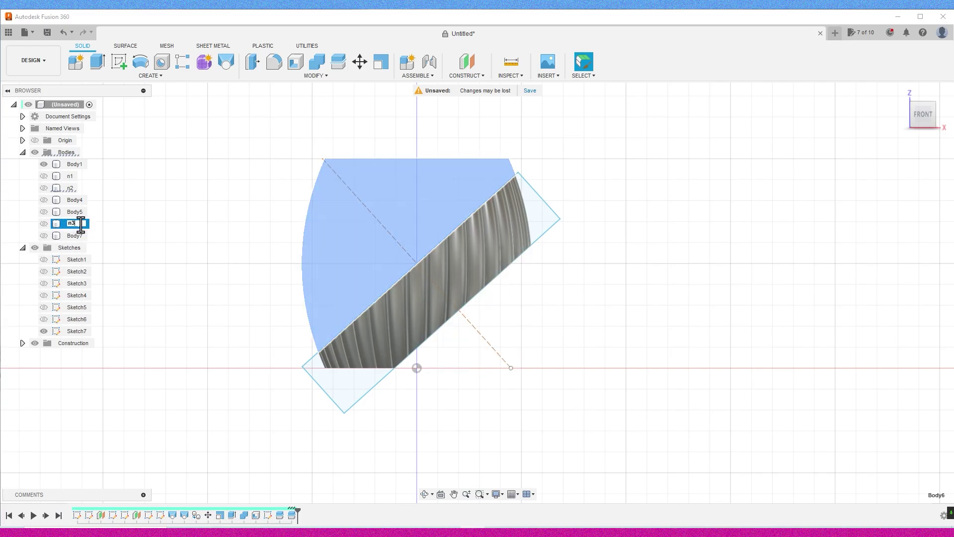
double_click(77, 235)
text(n4)
click(250, 232)
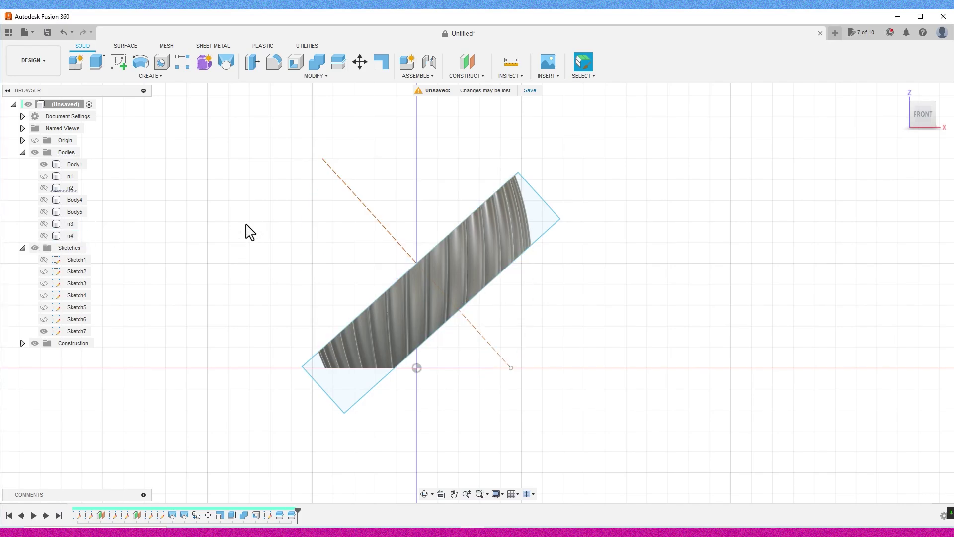
Show Body4 and Body5 and combine them with the Join operation, keeping the tool bodies.
click(44, 200)
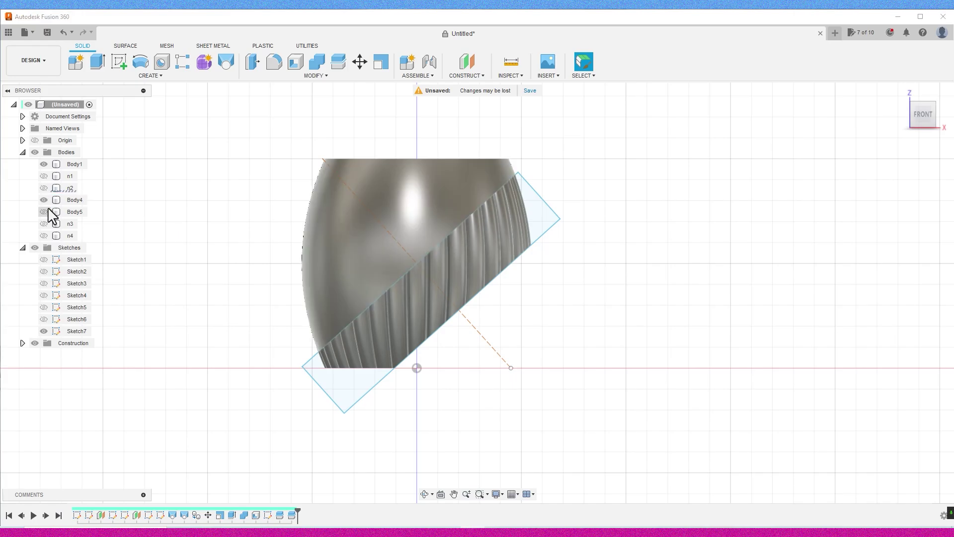
click(318, 62)
click(413, 224)
click(507, 289)
click(900, 194)
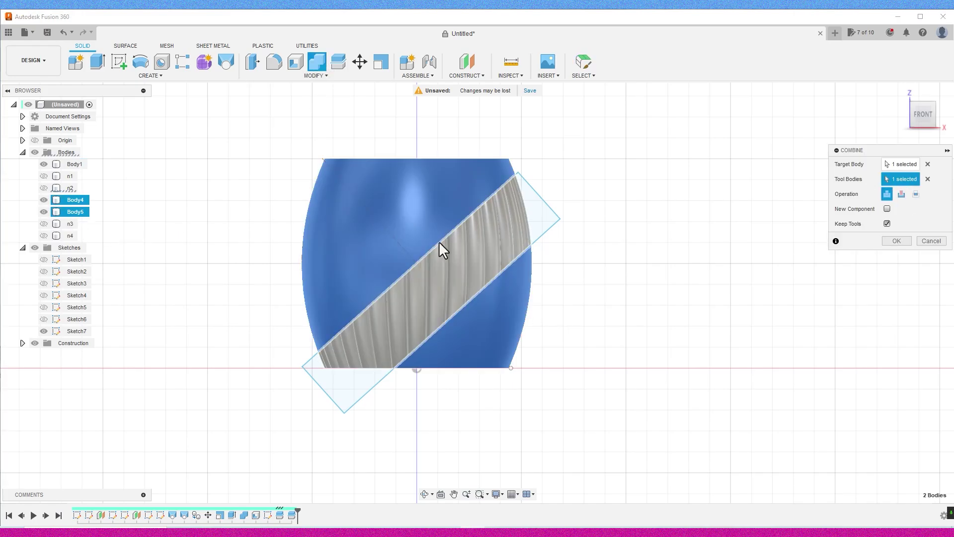
click(896, 241)
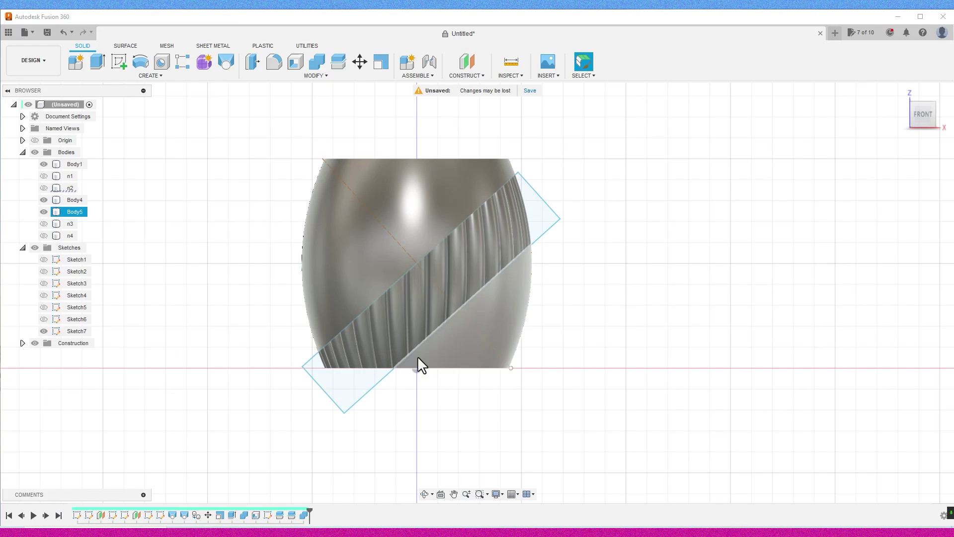
Hide Sketch7 and apply a 5 mm fillet to the inner edge of the smooth upper body's top rim.
click(44, 331)
drag(929, 128, 948, 141)
scroll(701, 146, up, 3)
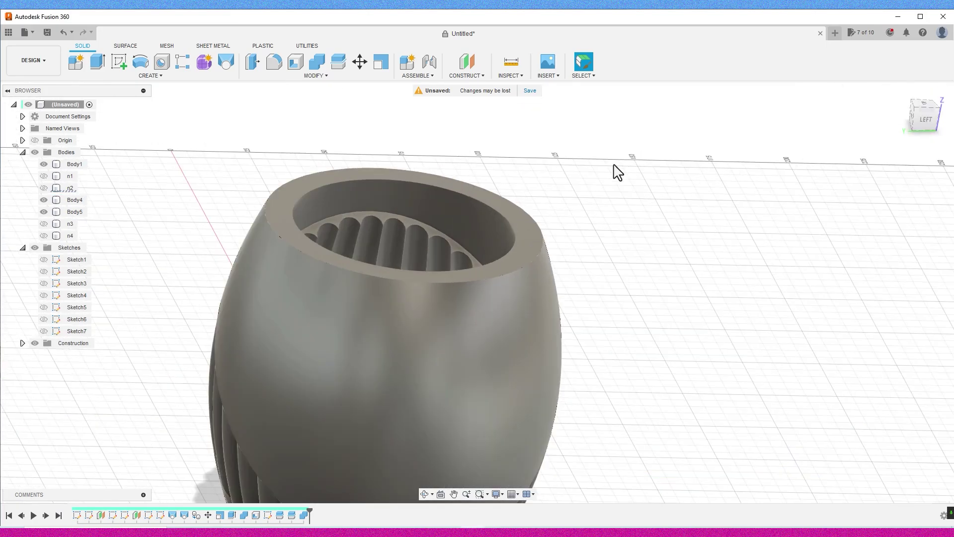
click(316, 76)
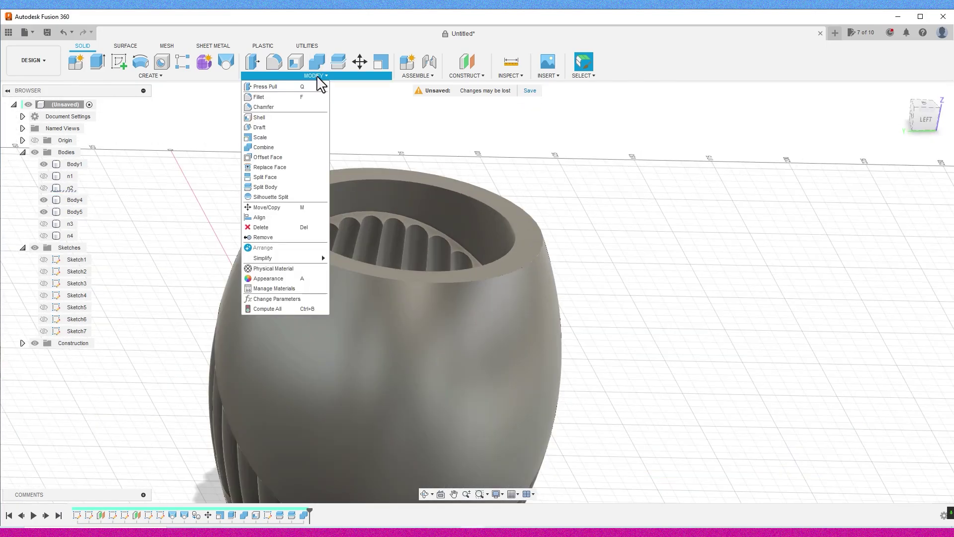
click(273, 98)
click(308, 191)
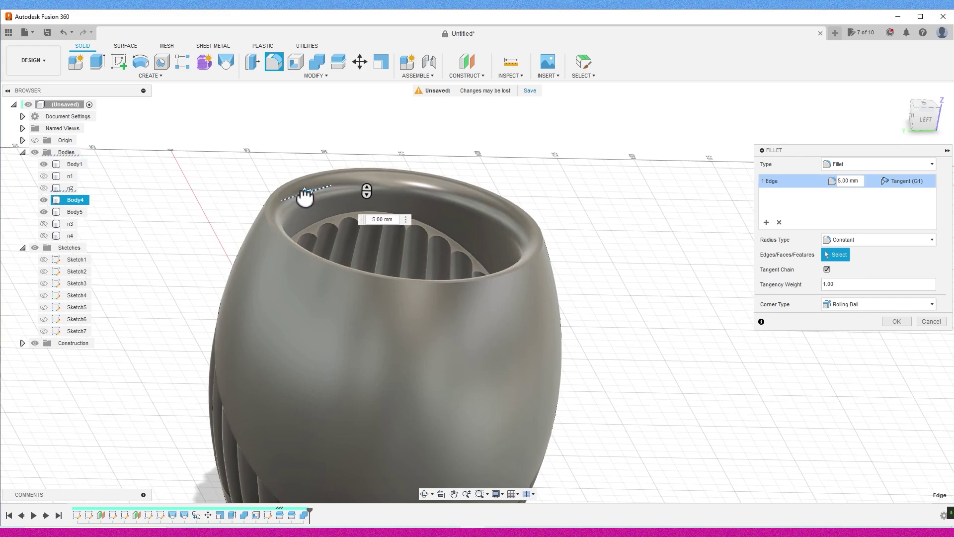